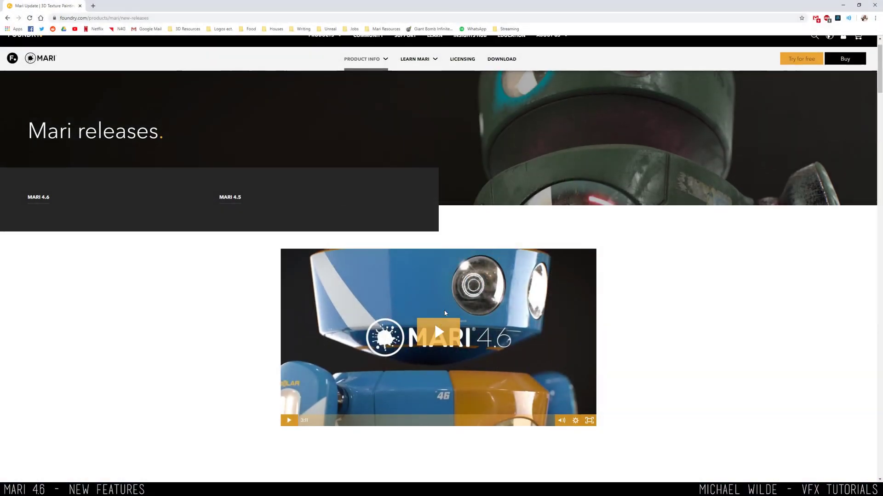
# Look over the Geo-Channels and Node Graph sections of Foundry's Mari 4.6 release page and the painted robot's head in Mari
pyautogui.scroll(-4, 433, 255)
pyautogui.scroll(-8, 432, 256)
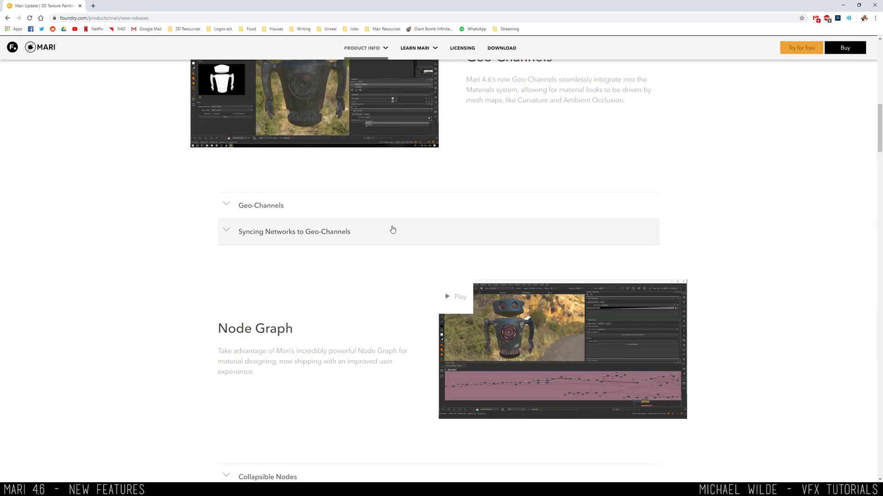
pyautogui.scroll(5, 395, 225)
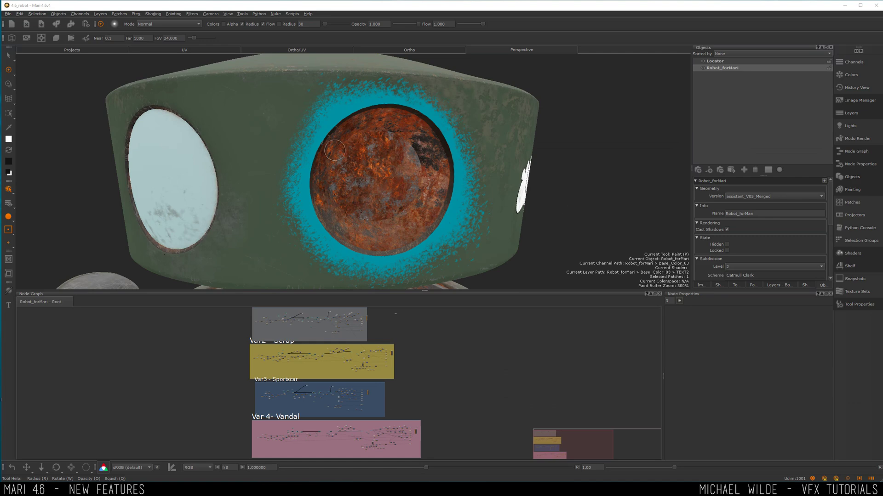
pyautogui.scroll(5, 472, 206)
pyautogui.scroll(-5, 392, 143)
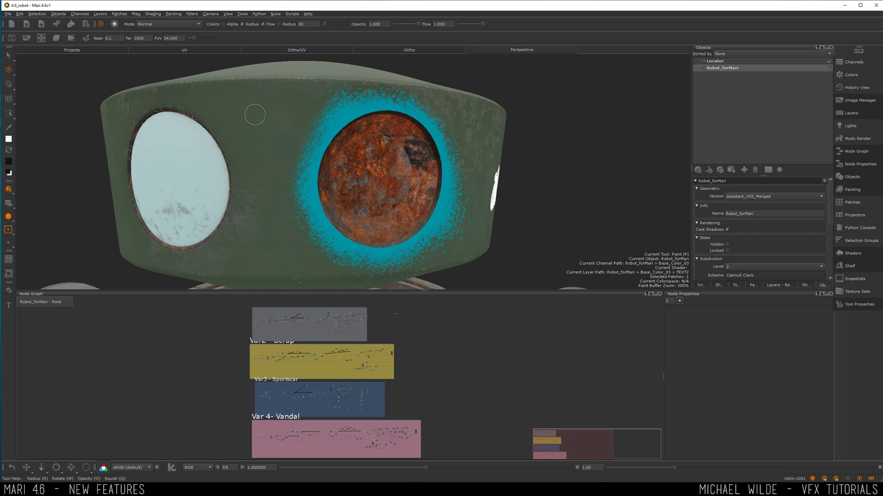
pyautogui.keyDown('alt'); pyautogui.moveTo(357, 152); pyautogui.dragTo(395, 276, button='right'); pyautogui.keyUp('alt')
pyautogui.keyDown('alt'); pyautogui.moveTo(398, 286); pyautogui.dragTo(404, 191, button='middle'); pyautogui.keyUp('alt')
pyautogui.scroll(-3, 404, 191)
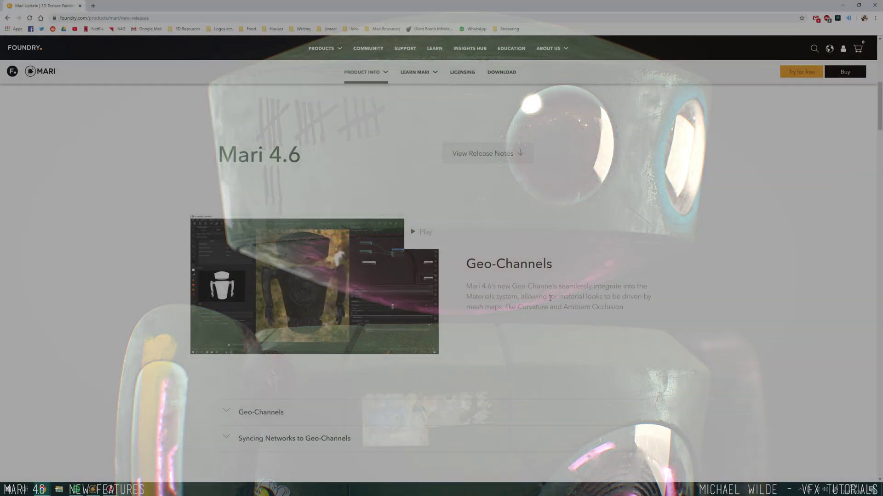
pyautogui.moveTo(651, 297); pyautogui.dragTo(496, 263)
pyautogui.moveTo(405, 5); pyautogui.dragTo(882, 117)
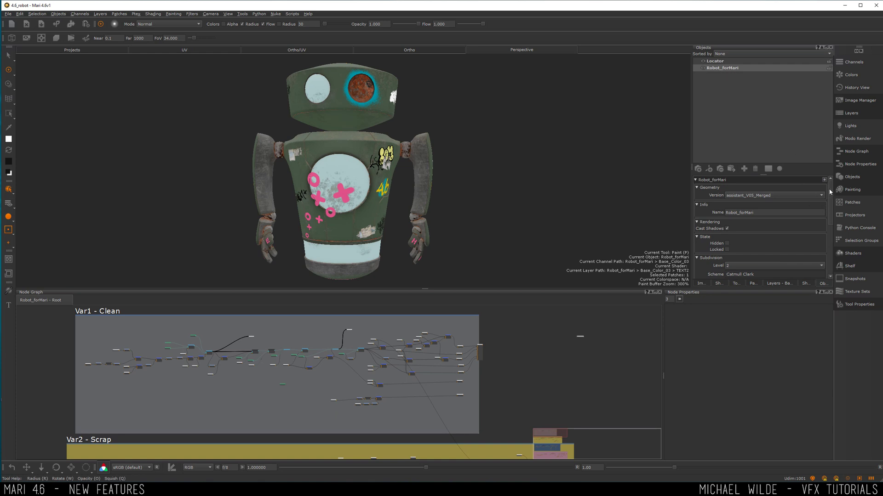
# Reveal the robot object's Geo-Channel Properties and create a Geo-Channel node in the Var1 - Clean area of the node graph
pyautogui.moveTo(830, 193); pyautogui.dragTo(833, 251)
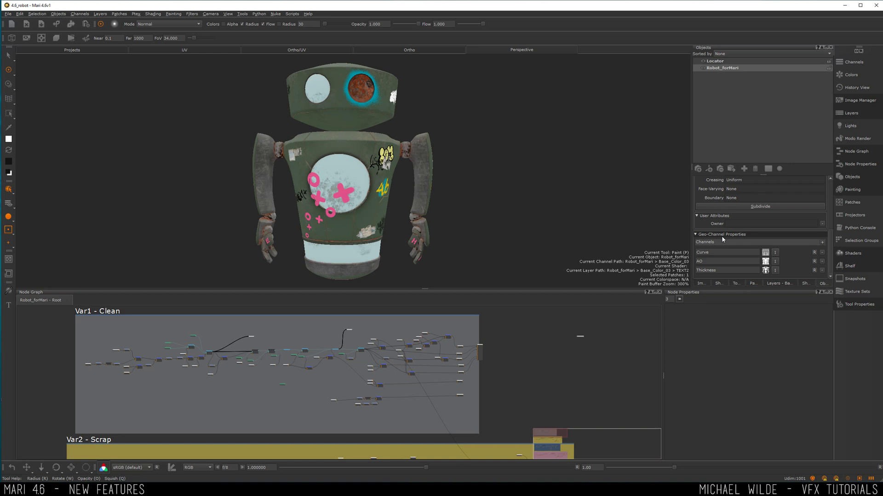
pyautogui.doubleClick(713, 271)
pyautogui.scroll(5, 252, 345)
pyautogui.moveTo(266, 360); pyautogui.dragTo(336, 400, button='middle')
pyautogui.scroll(3, 351, 353)
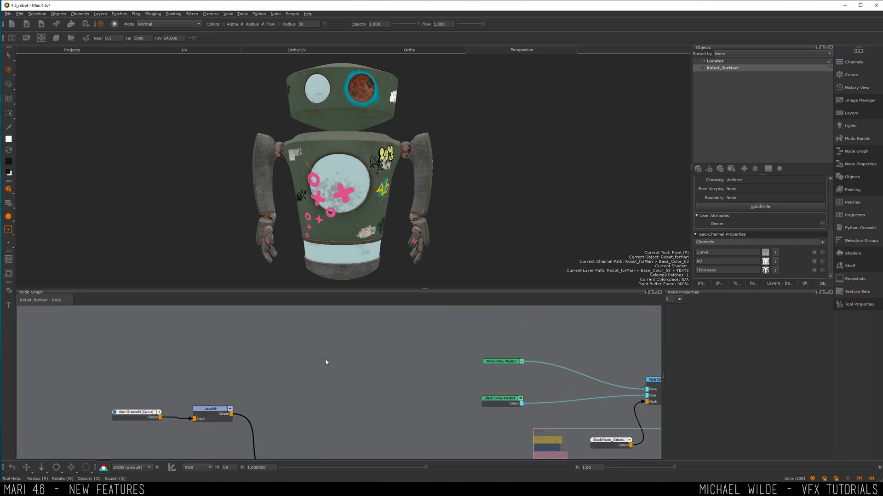
pyautogui.press('Tab')
pyautogui.write('geo')
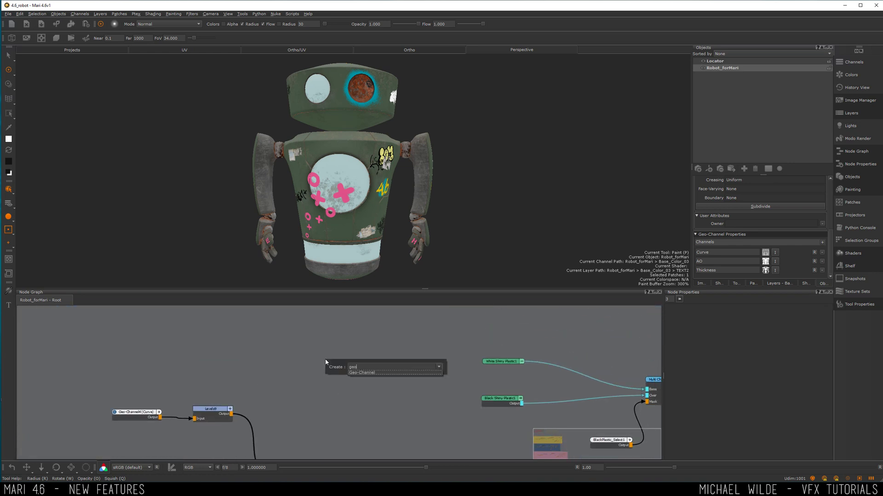
pyautogui.press('Down')
pyautogui.press('Return')
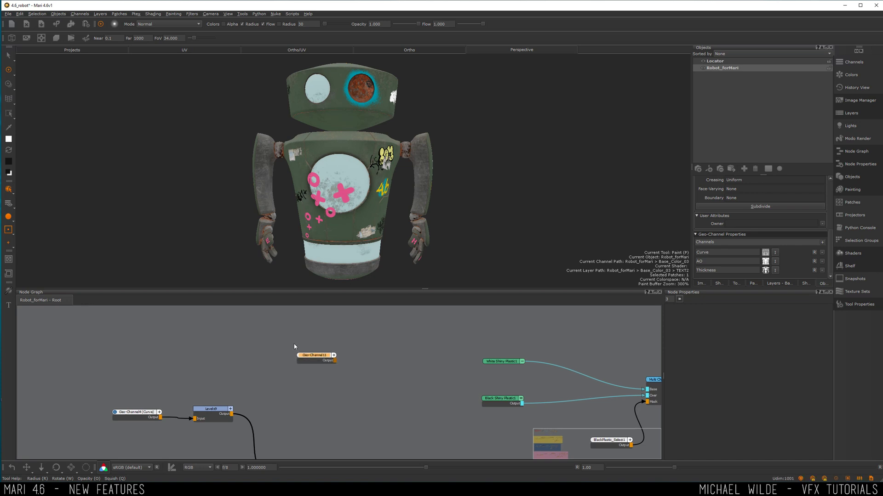
# View the new Geo-Channel node on the robot and switch its channel through Curve, AO and finally Thickness
pyautogui.click(281, 348)
pyautogui.press('v')
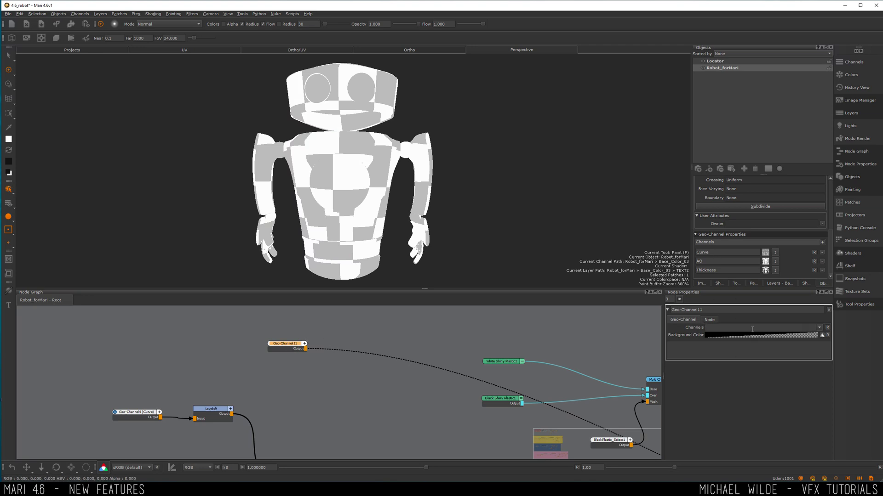
pyautogui.click(820, 327)
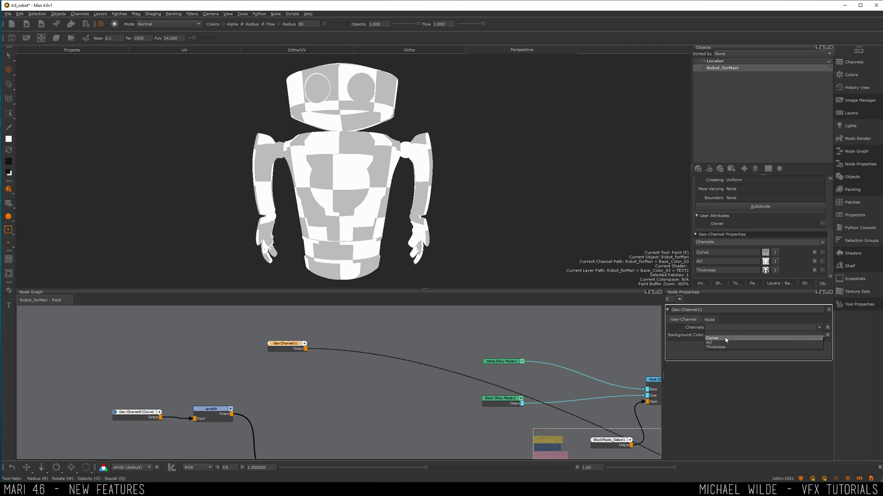
pyautogui.click(724, 337)
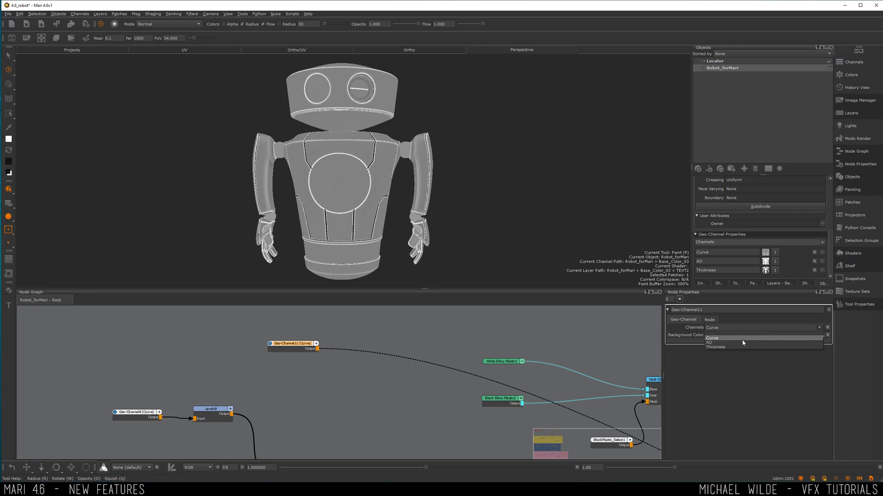
pyautogui.click(819, 328)
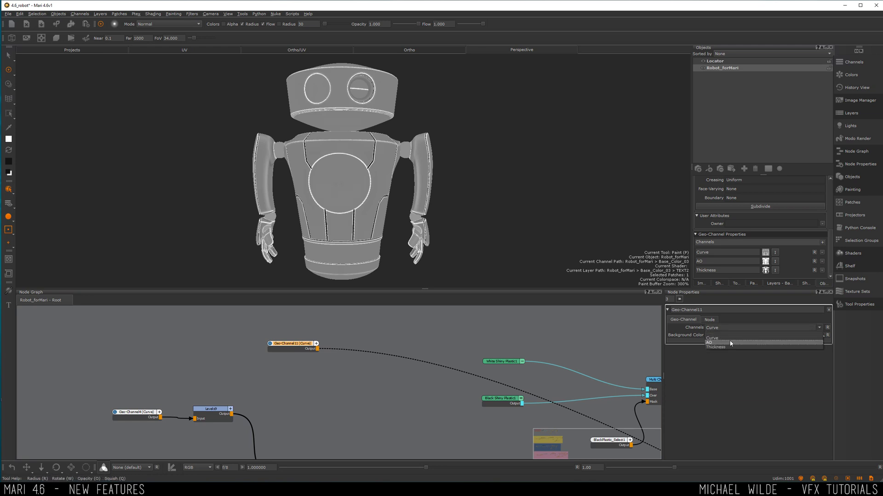
pyautogui.click(813, 343)
pyautogui.click(818, 328)
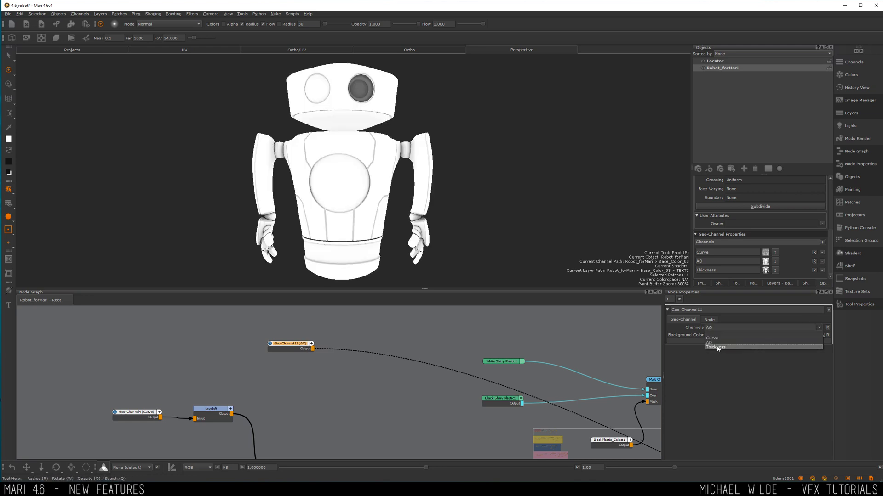
pyautogui.click(717, 347)
pyautogui.keyDown('alt'); pyautogui.moveTo(331, 162); pyautogui.dragTo(386, 159); pyautogui.keyUp('alt')
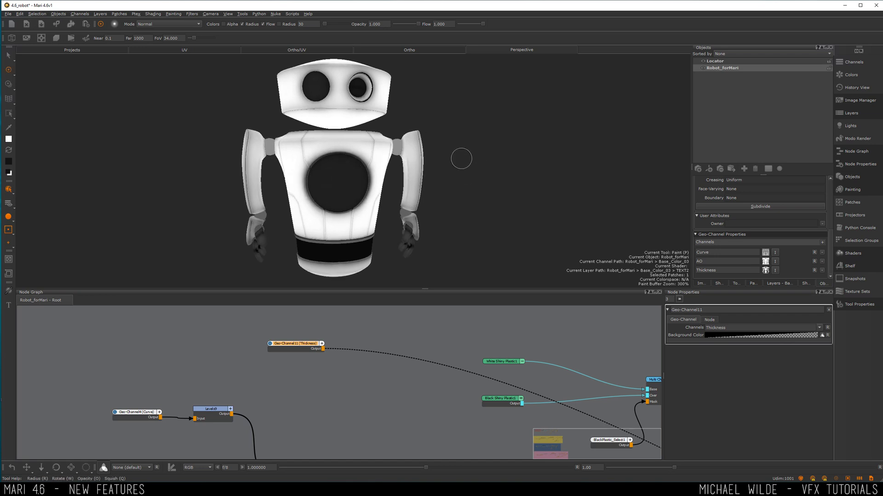
# Add another geo-channel to the robot object and name it Test
pyautogui.click(823, 244)
pyautogui.moveTo(830, 249); pyautogui.dragTo(830, 255)
pyautogui.doubleClick(731, 270)
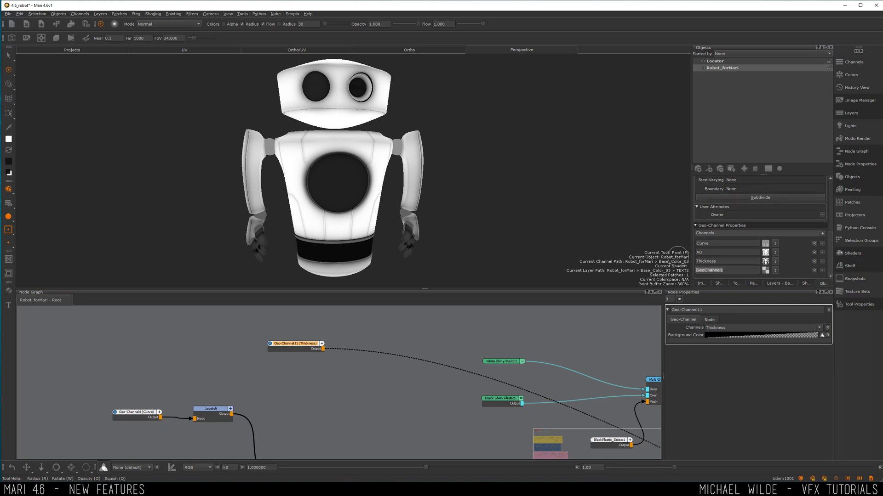
pyautogui.write('Test')
# Open the image import for the Test geo-channel, cancel it and remove the channel from the robot
pyautogui.click(775, 271)
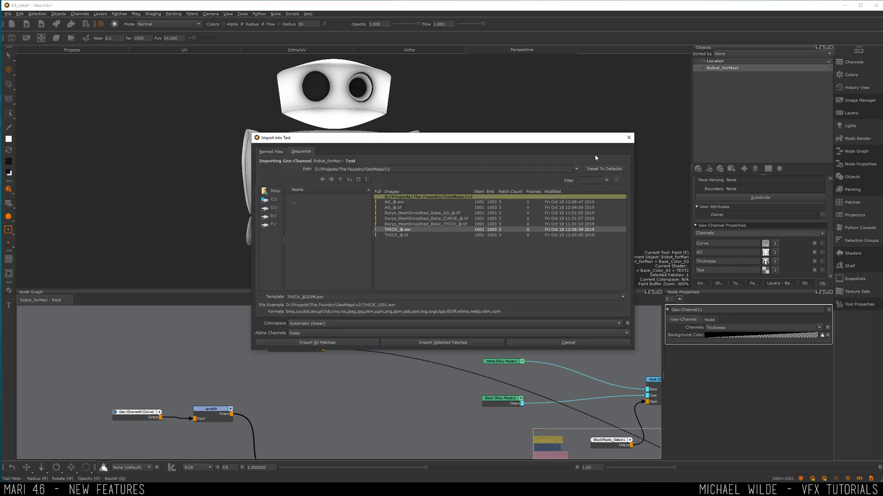
pyautogui.click(629, 137)
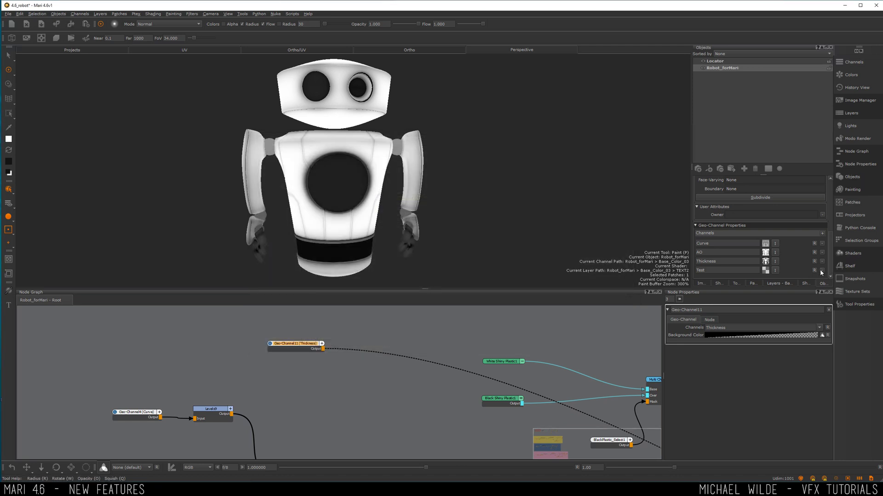
pyautogui.click(821, 271)
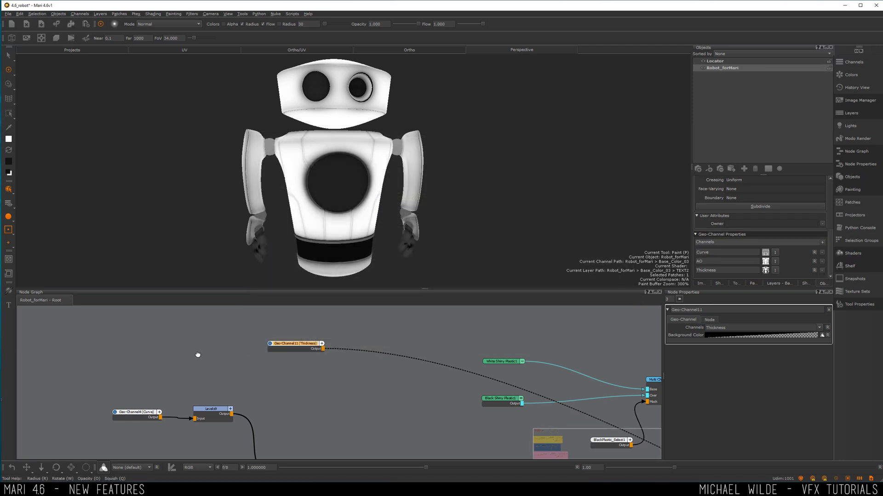
# Display the existing Curve Geo-Channel node that feeds the Levels and Merge nodes and examine it on the robot's torso
pyautogui.moveTo(197, 355); pyautogui.dragTo(340, 318, button='middle')
pyautogui.scroll(-5, 497, 403)
pyautogui.moveTo(514, 411); pyautogui.dragTo(342, 375, button='middle')
pyautogui.moveTo(280, 366); pyautogui.dragTo(427, 391, button='middle')
pyautogui.scroll(4, 399, 368)
pyautogui.moveTo(427, 393); pyautogui.dragTo(437, 392)
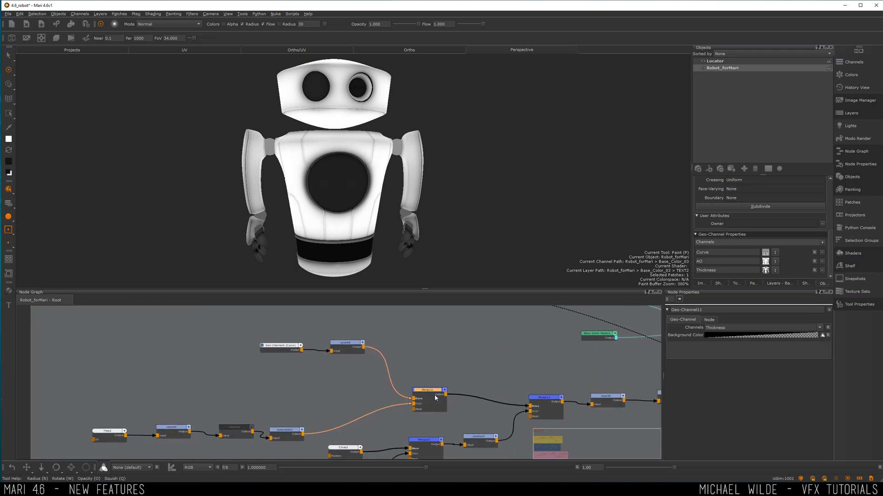
pyautogui.click(285, 348)
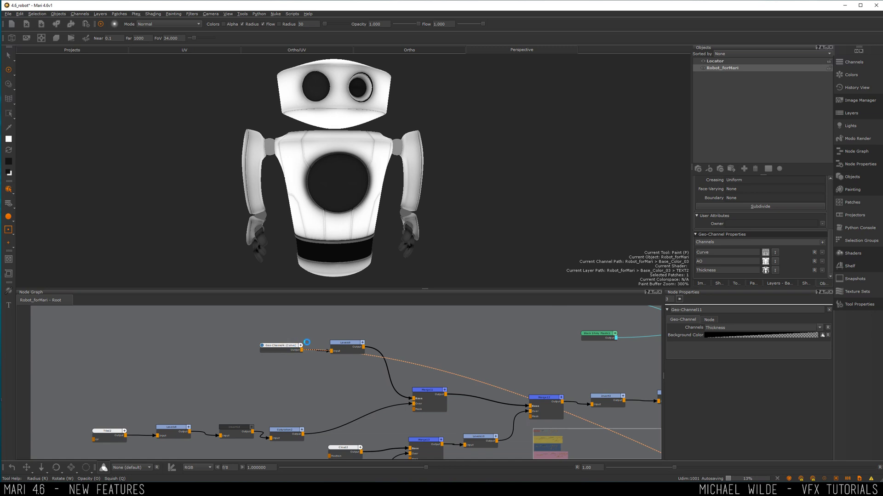
pyautogui.scroll(-2, 294, 341)
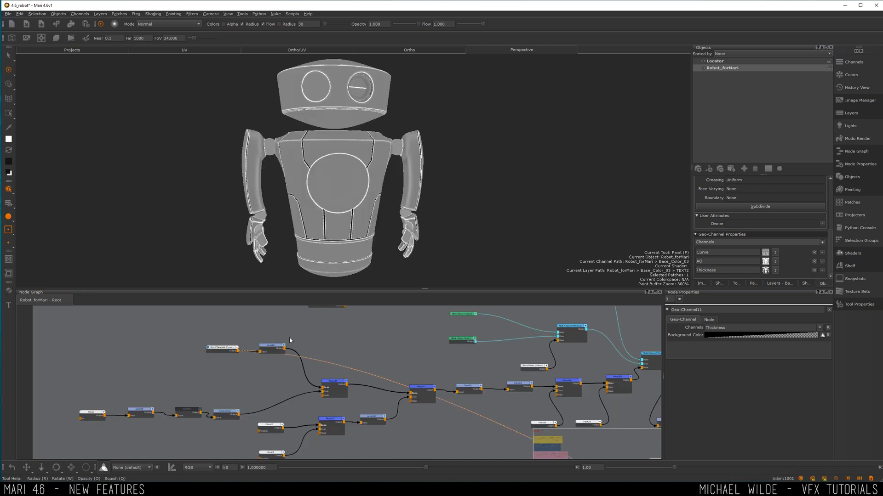
pyautogui.moveTo(472, 358)
pyautogui.mouseDown(button='middle')
pyautogui.moveTo(370, 386)
pyautogui.moveTo(387, 378)
pyautogui.mouseUp(button='middle')
pyautogui.keyDown('alt'); pyautogui.moveTo(317, 143); pyautogui.dragTo(356, 167, button='right'); pyautogui.keyUp('alt')
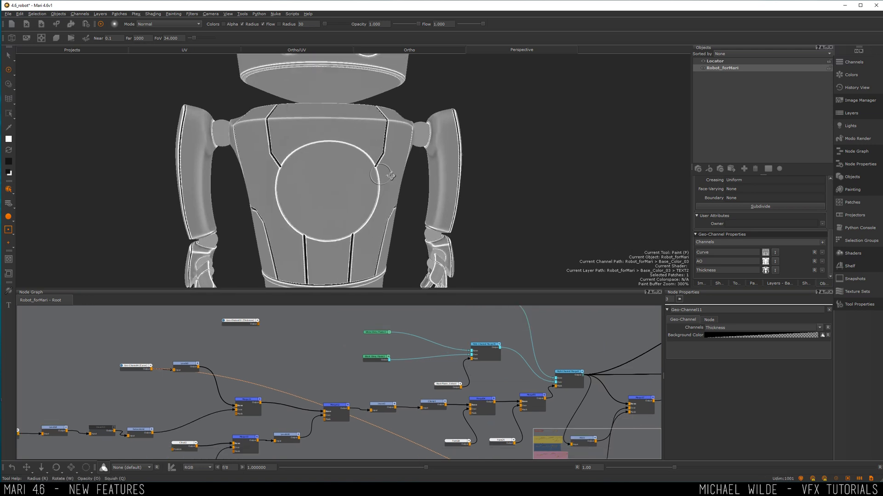
pyautogui.keyDown('alt'); pyautogui.moveTo(276, 153); pyautogui.dragTo(317, 156); pyautogui.keyUp('alt')
pyautogui.keyDown('alt'); pyautogui.moveTo(317, 156); pyautogui.dragTo(338, 162, button='middle'); pyautogui.keyUp('alt')
# Display the last Merge node of the mask chain and examine the edge-wear mask on the robot's chest
pyautogui.moveTo(555, 404); pyautogui.dragTo(488, 405, button='middle')
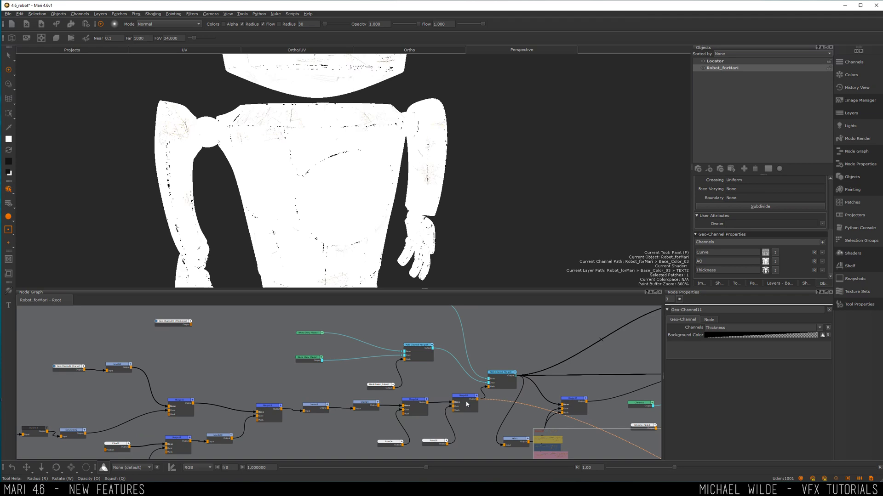
pyautogui.keyDown('alt'); pyautogui.moveTo(335, 179); pyautogui.dragTo(361, 193, button='right'); pyautogui.keyUp('alt')
pyautogui.keyDown('alt'); pyautogui.moveTo(294, 161); pyautogui.dragTo(307, 177); pyautogui.keyUp('alt')
pyautogui.keyDown('alt'); pyautogui.moveTo(295, 172); pyautogui.dragTo(330, 191, button='right'); pyautogui.keyUp('alt')
pyautogui.scroll(-5, 330, 191)
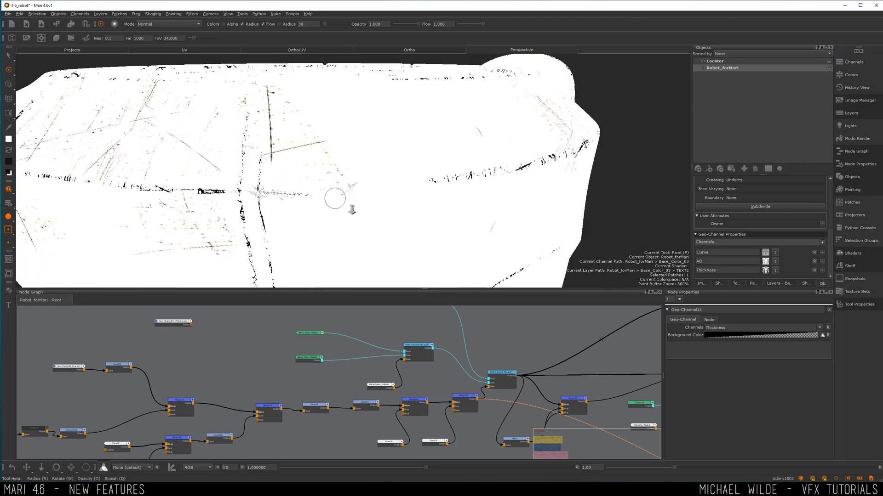
# View the Base output of the multi-channel merge node after the mask chain and examine the scratches on the robot's torso
pyautogui.press('v')
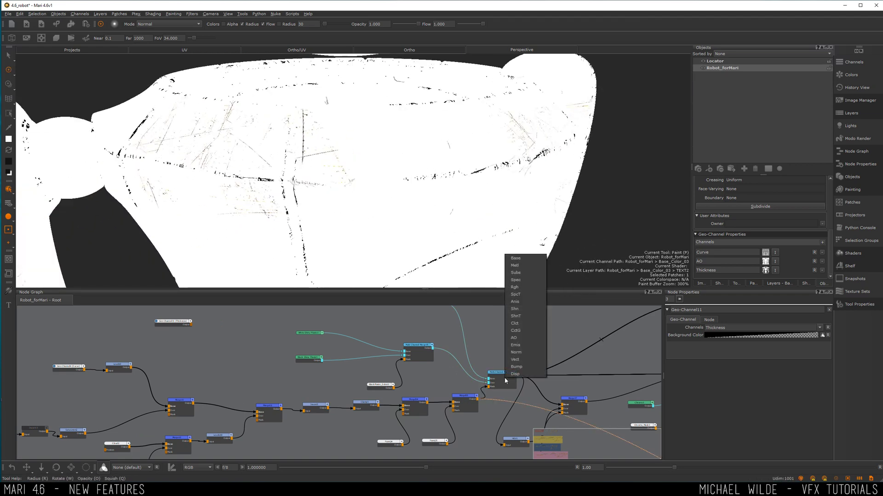
pyautogui.click(516, 259)
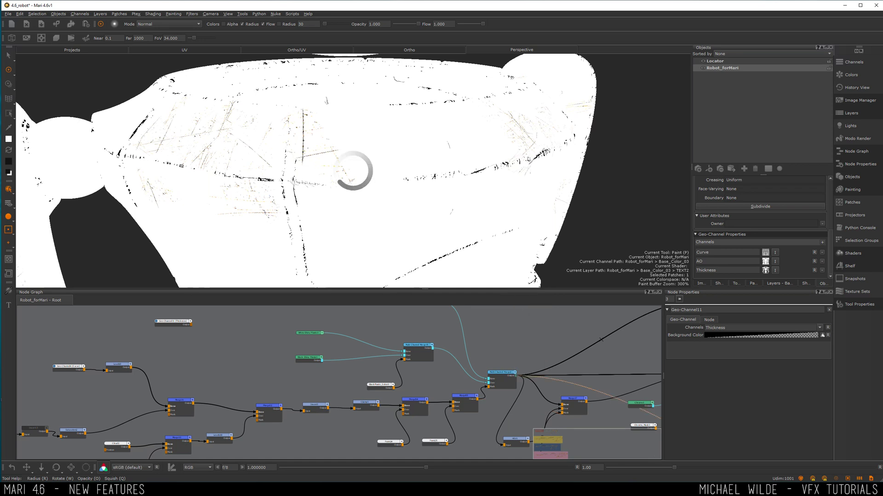
pyautogui.scroll(6, 333, 161)
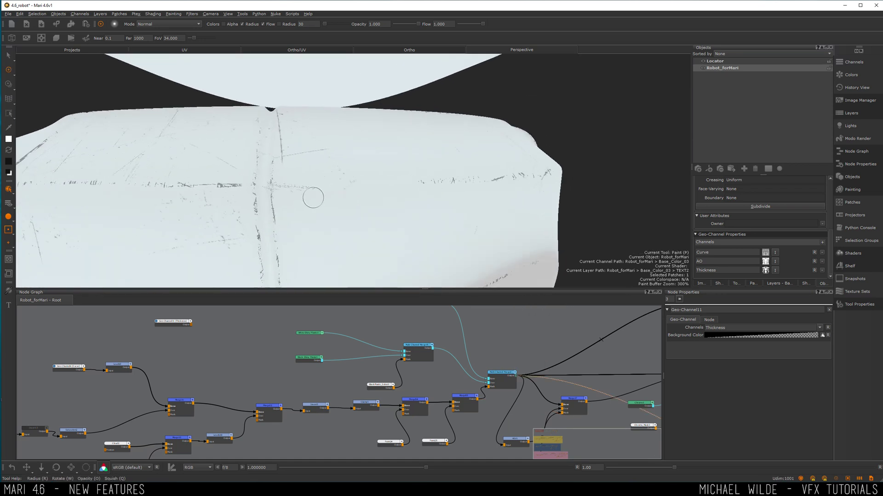
pyautogui.keyDown('alt'); pyautogui.moveTo(318, 185); pyautogui.dragTo(316, 178, button='right'); pyautogui.keyUp('alt')
pyautogui.keyDown('alt'); pyautogui.moveTo(325, 241); pyautogui.dragTo(318, 152, button='middle'); pyautogui.keyUp('alt')
pyautogui.scroll(-3, 334, 221)
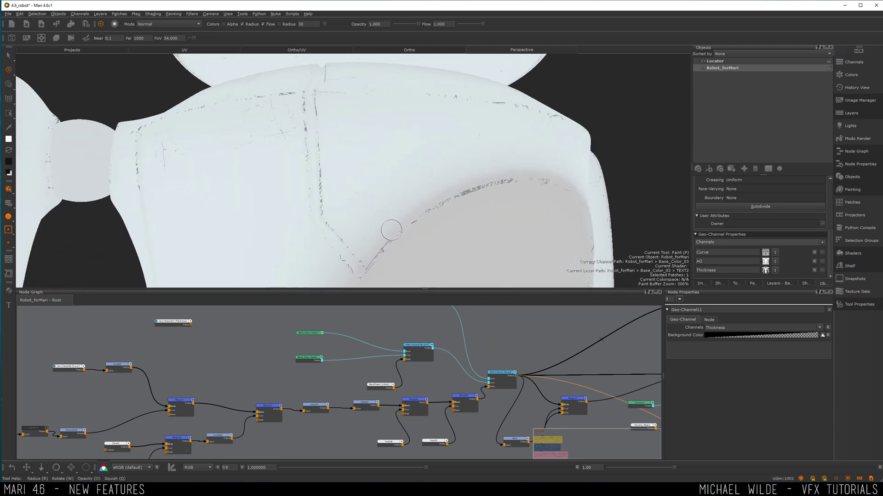
pyautogui.keyDown('alt'); pyautogui.moveTo(485, 184); pyautogui.dragTo(385, 233); pyautogui.keyUp('alt')
pyautogui.keyDown('alt'); pyautogui.moveTo(384, 233); pyautogui.dragTo(278, 120, button='right'); pyautogui.keyUp('alt')
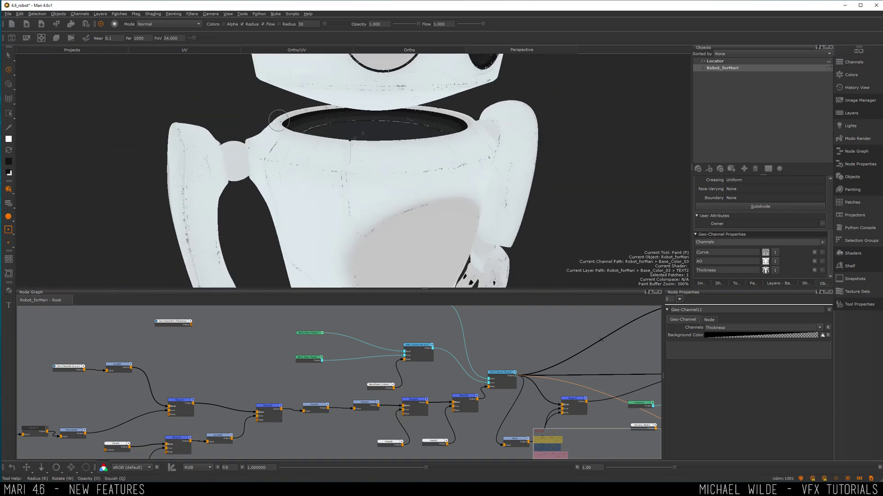
# Examine the worn edges around the robot's head and eye sockets in the Base output
pyautogui.keyDown('alt'); pyautogui.moveTo(393, 156); pyautogui.dragTo(390, 285, button='middle'); pyautogui.keyUp('alt')
pyautogui.keyDown('alt'); pyautogui.moveTo(390, 285); pyautogui.dragTo(441, 165, button='right'); pyautogui.keyUp('alt')
pyautogui.keyDown('alt'); pyautogui.moveTo(442, 165); pyautogui.dragTo(299, 133); pyautogui.keyUp('alt')
pyautogui.scroll(-3, 418, 158)
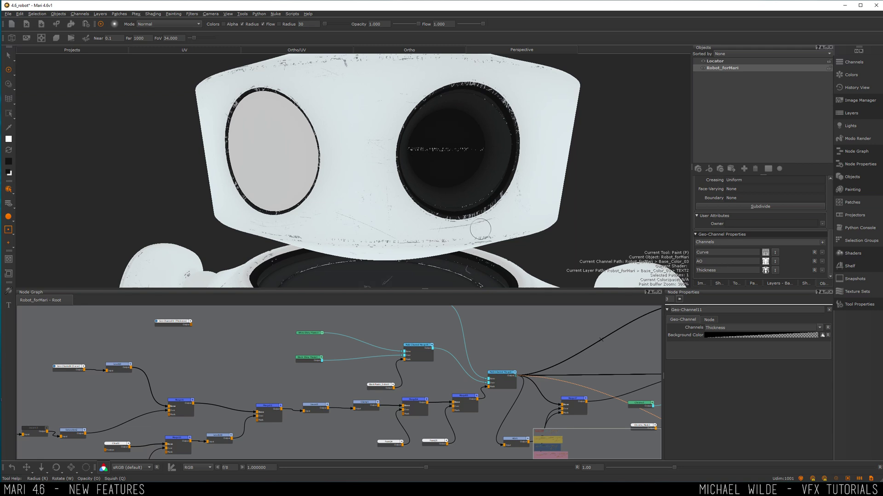
pyautogui.keyDown('alt'); pyautogui.moveTo(479, 233); pyautogui.dragTo(441, 199, button='right'); pyautogui.keyUp('alt')
pyautogui.moveTo(441, 199)
pyautogui.keyDown('alt'); pyautogui.mouseDown()
pyautogui.moveTo(367, 193)
pyautogui.moveTo(458, 246)
pyautogui.mouseUp(); pyautogui.keyUp('alt')
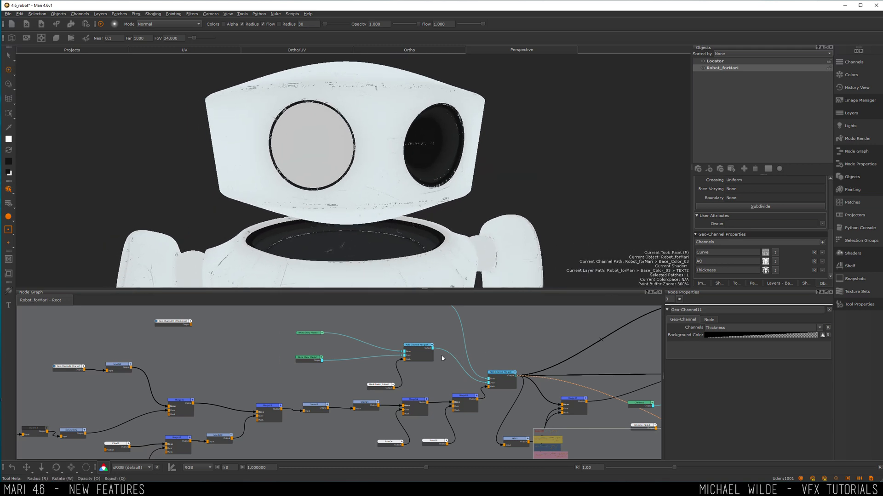
# Look along the Var1 - Clean node network and frame the Geo-Channel node set to Thickness
pyautogui.scroll(-2, 443, 360)
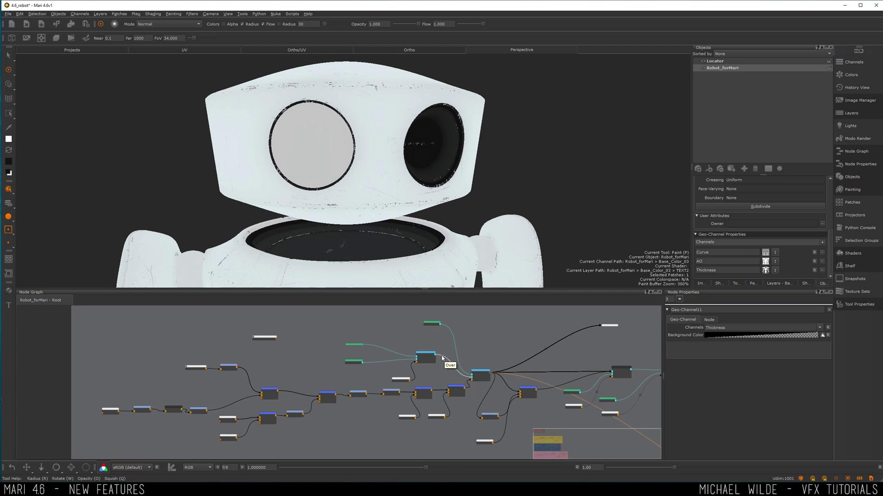
pyautogui.moveTo(512, 363); pyautogui.dragTo(401, 355, button='middle')
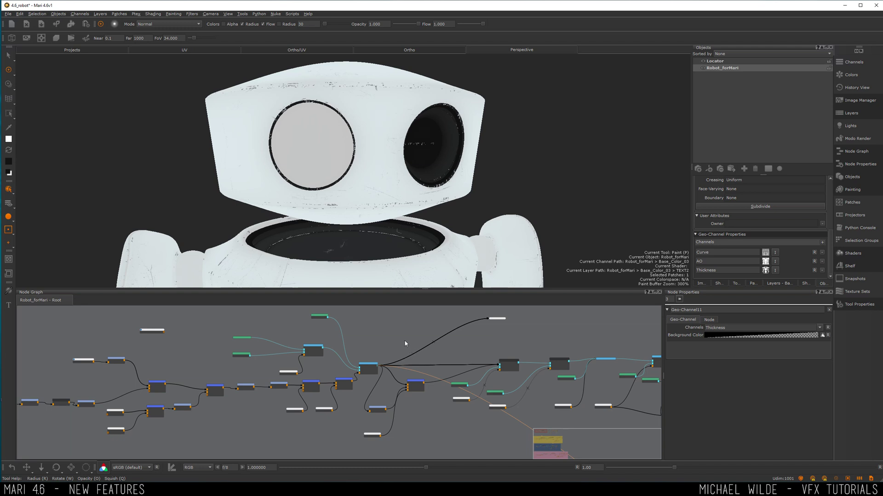
pyautogui.press('f')
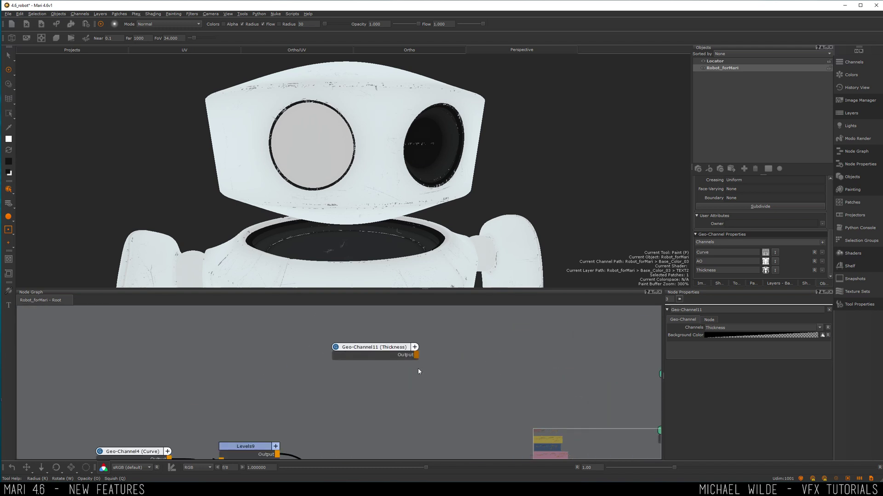
# Move from the Var1 - Clean network to the Var2 - Scrap network and open the RustMaterial group's internal graph
pyautogui.moveTo(391, 352); pyautogui.dragTo(344, 334, button='middle')
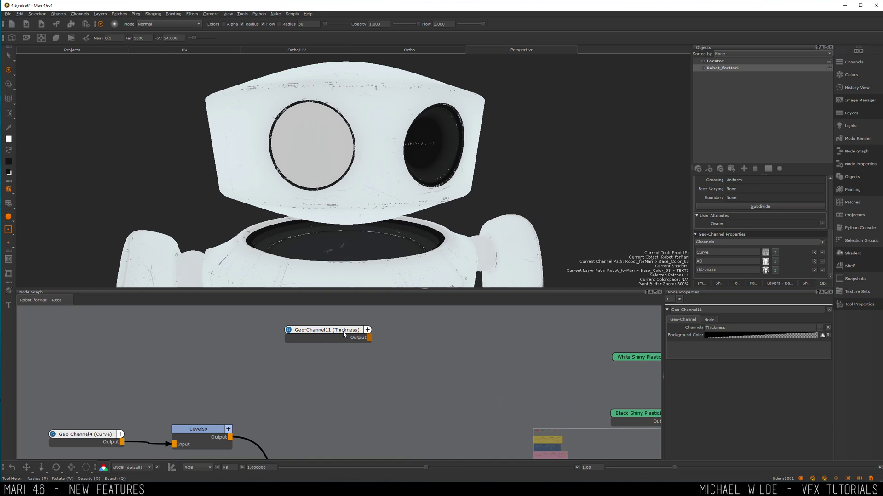
pyautogui.scroll(-4, 470, 372)
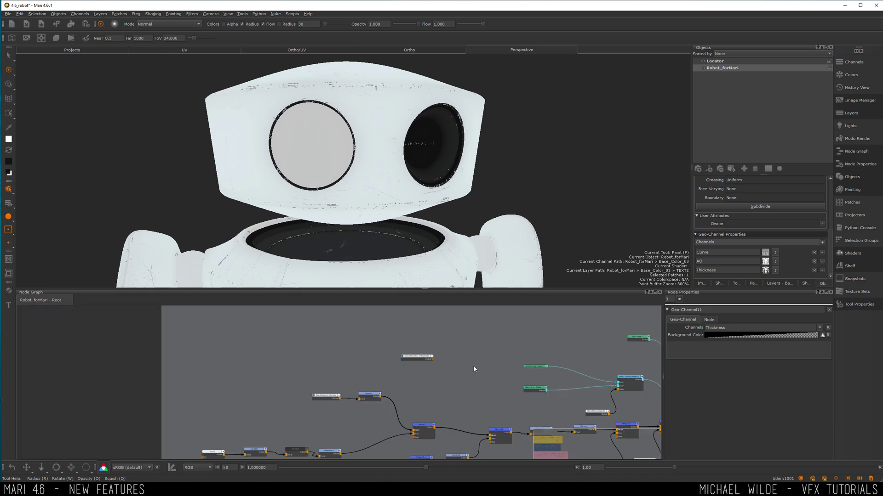
pyautogui.moveTo(489, 369); pyautogui.dragTo(351, 350, button='middle')
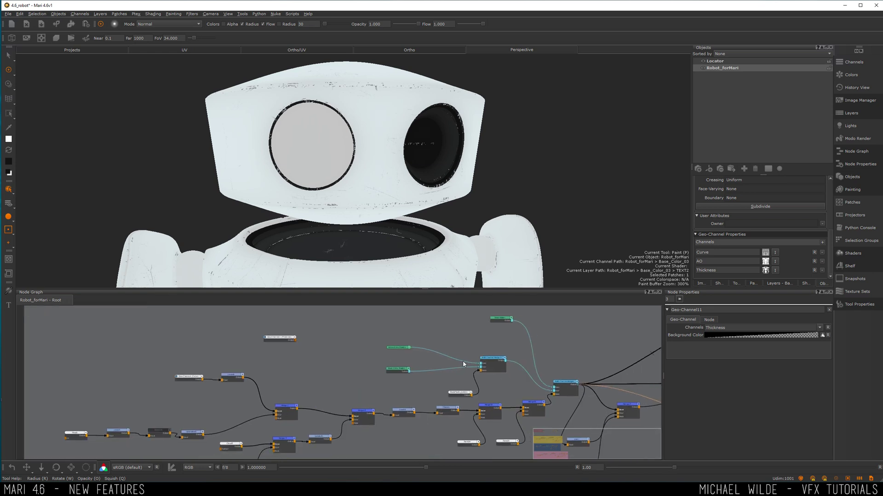
pyautogui.scroll(-5, 455, 364)
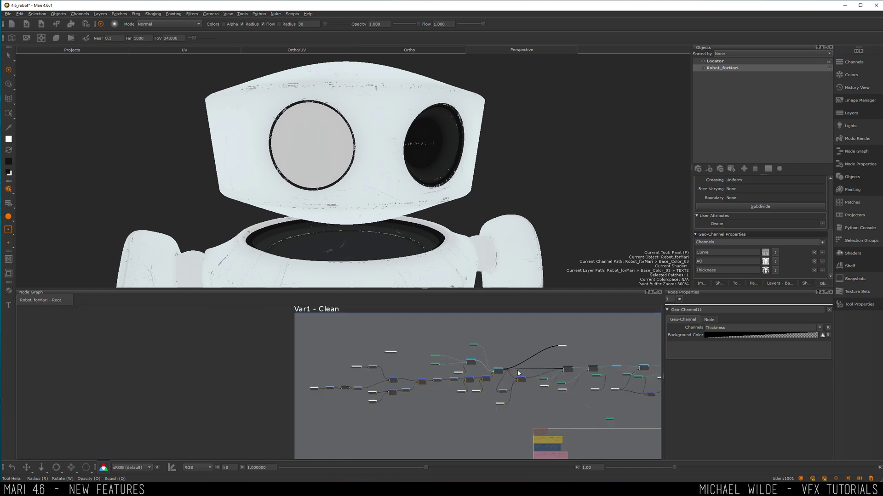
pyautogui.moveTo(514, 372); pyautogui.dragTo(264, 313, button='middle')
pyautogui.moveTo(390, 336); pyautogui.dragTo(373, 314, button='middle')
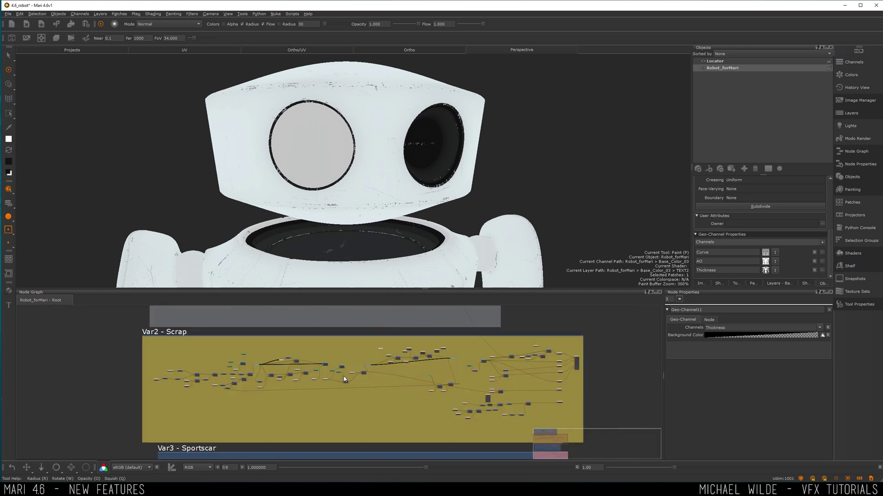
pyautogui.scroll(5, 458, 367)
pyautogui.moveTo(459, 368); pyautogui.dragTo(482, 376, button='middle')
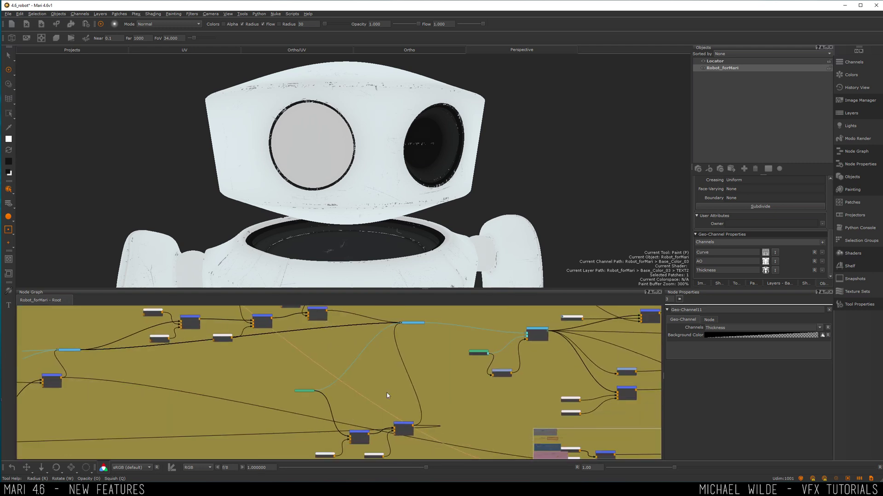
pyautogui.scroll(5, 296, 388)
pyautogui.doubleClick(298, 385)
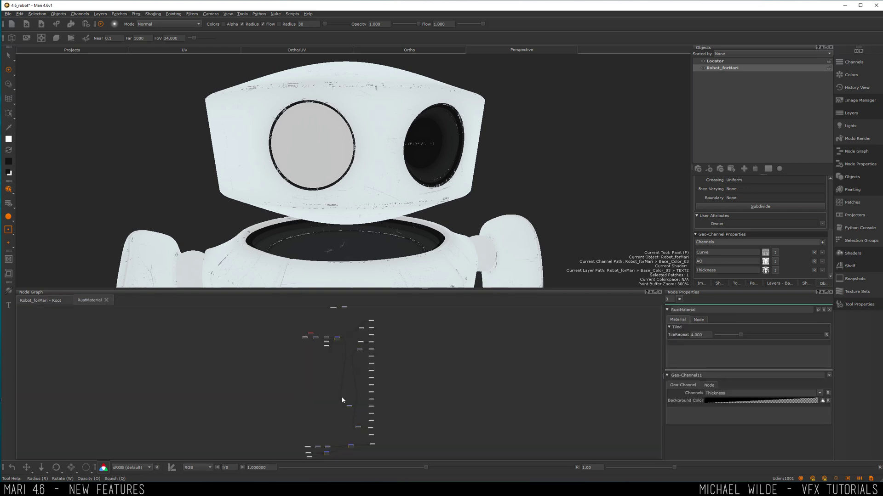
# Locate the Rust_Mask output node inside the RustMaterial group and display its result on the robot
pyautogui.scroll(8, 355, 354)
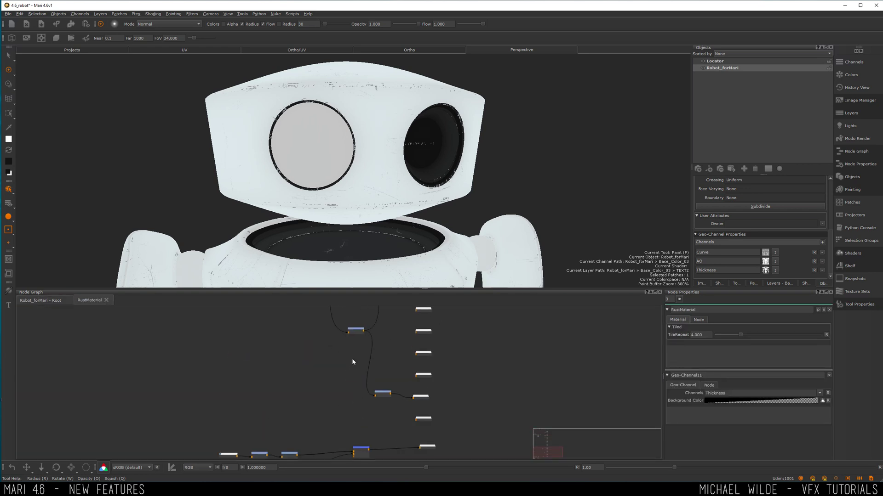
pyautogui.scroll(-2, 353, 361)
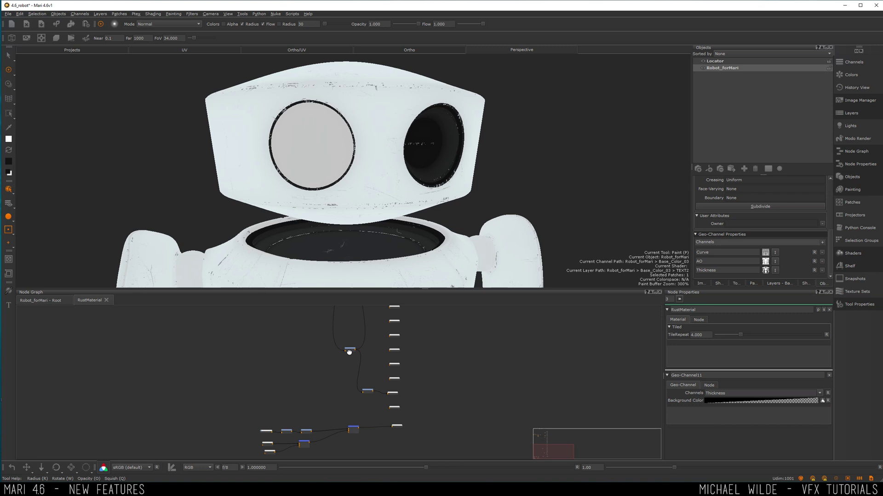
pyautogui.scroll(5, 399, 355)
pyautogui.moveTo(358, 417); pyautogui.dragTo(335, 368, button='middle')
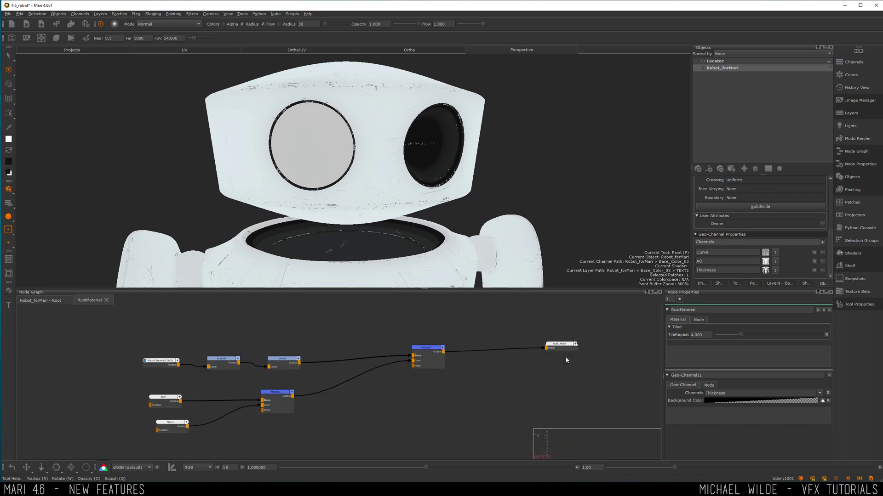
pyautogui.moveTo(564, 346); pyautogui.dragTo(562, 350)
pyautogui.click(507, 355)
# Look through the RustMaterial group's output nodes, including Base, Met and Subs, and return to the Rust_Mask chain
pyautogui.moveTo(506, 357); pyautogui.dragTo(464, 452, button='middle')
pyautogui.scroll(-6, 461, 382)
pyautogui.moveTo(462, 323); pyautogui.dragTo(454, 419, button='middle')
pyautogui.moveTo(407, 334); pyautogui.dragTo(411, 375, button='middle')
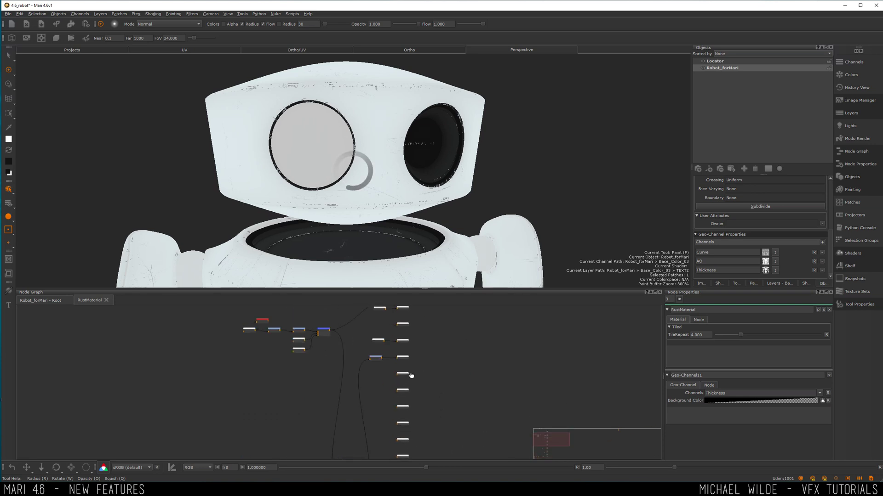
pyautogui.scroll(5, 411, 376)
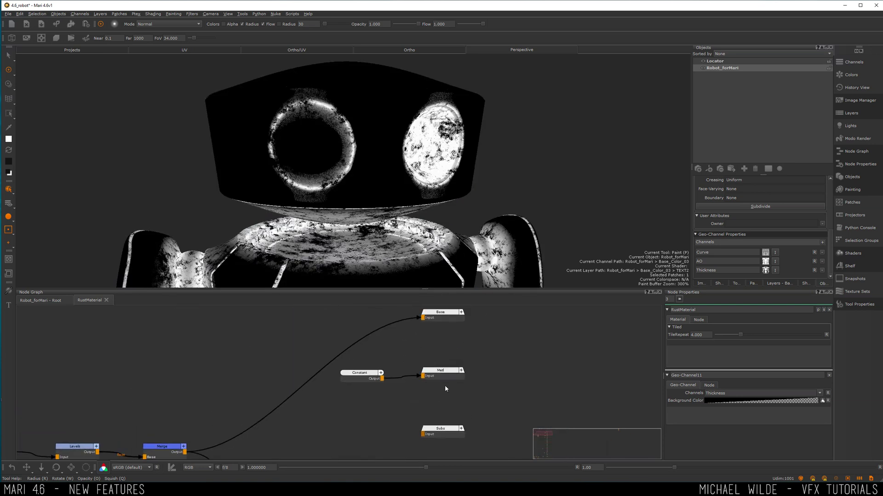
pyautogui.scroll(-8, 445, 389)
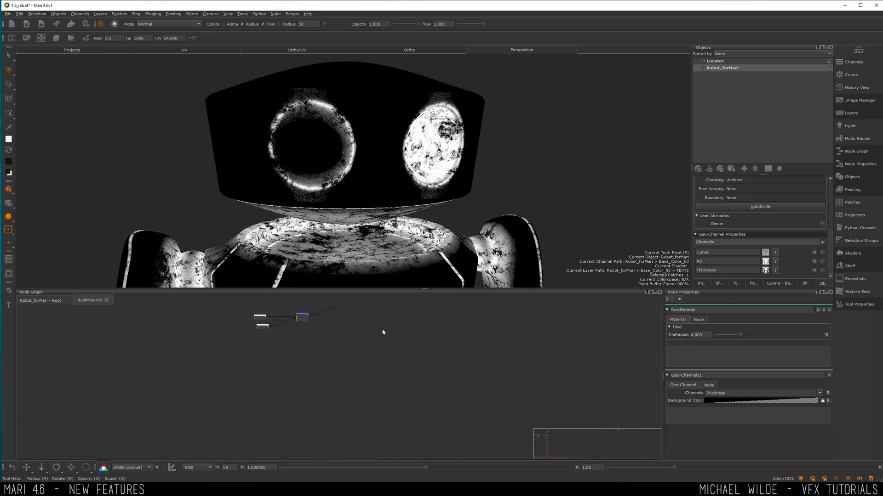
pyautogui.scroll(6, 393, 366)
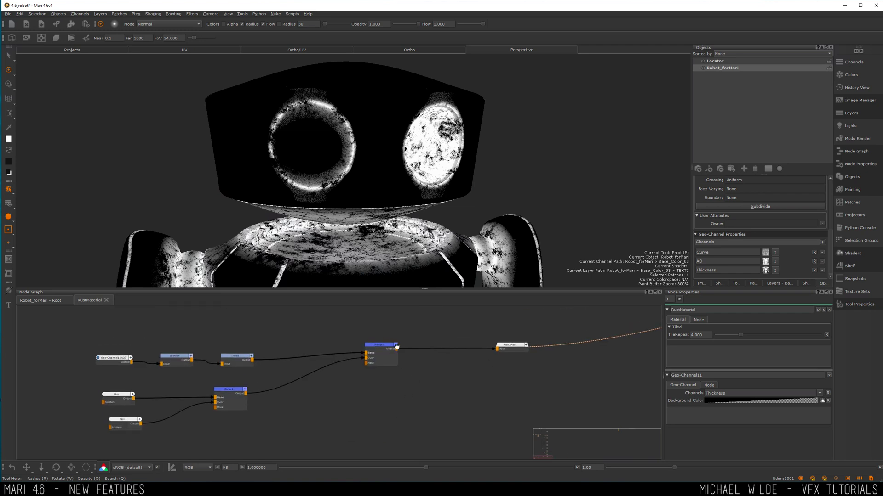
# Select the Geo-Channel node set to AO in the rust mask chain and examine the mask on the robot's head and torso
pyautogui.moveTo(396, 346); pyautogui.dragTo(446, 347, button='middle')
pyautogui.scroll(4, 163, 366)
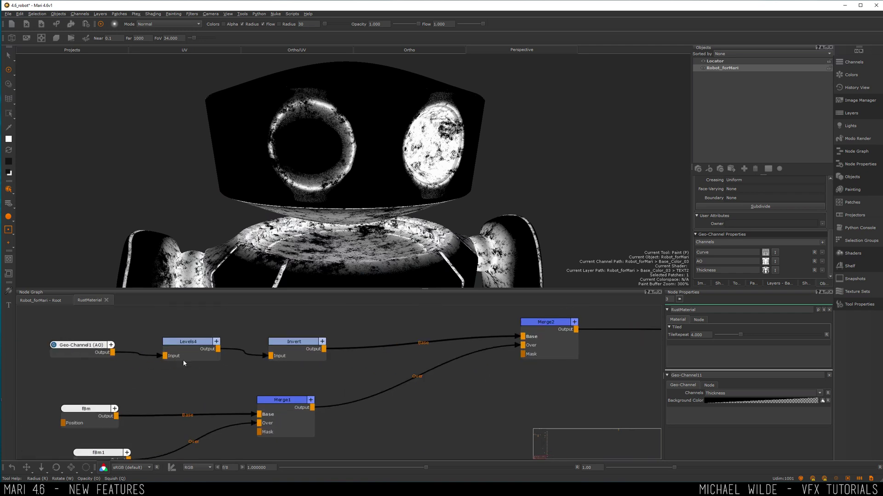
pyautogui.click(109, 353)
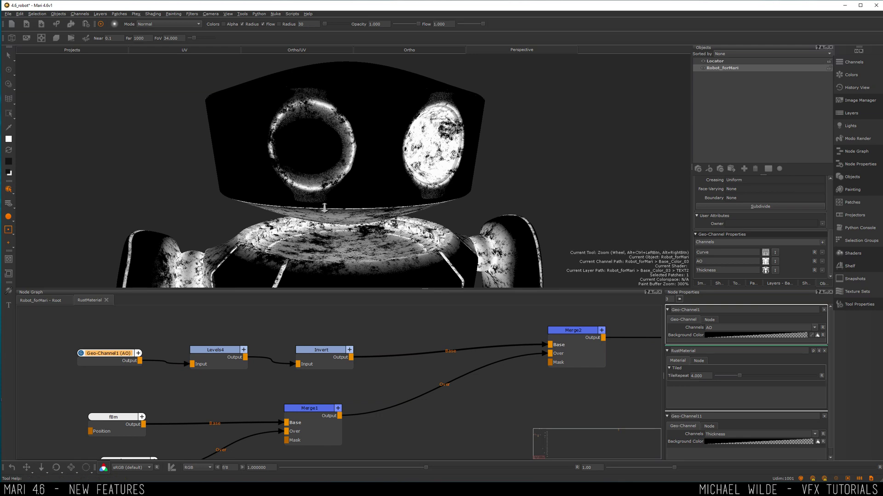
pyautogui.scroll(-5, 329, 256)
pyautogui.keyDown('alt'); pyautogui.moveTo(330, 256); pyautogui.dragTo(332, 214); pyautogui.keyUp('alt')
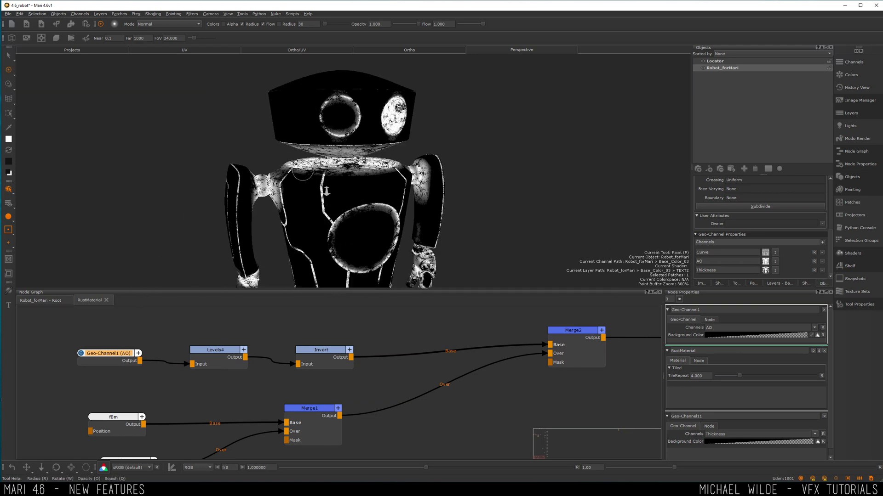
pyautogui.scroll(5, 302, 174)
pyautogui.scroll(-3, 316, 365)
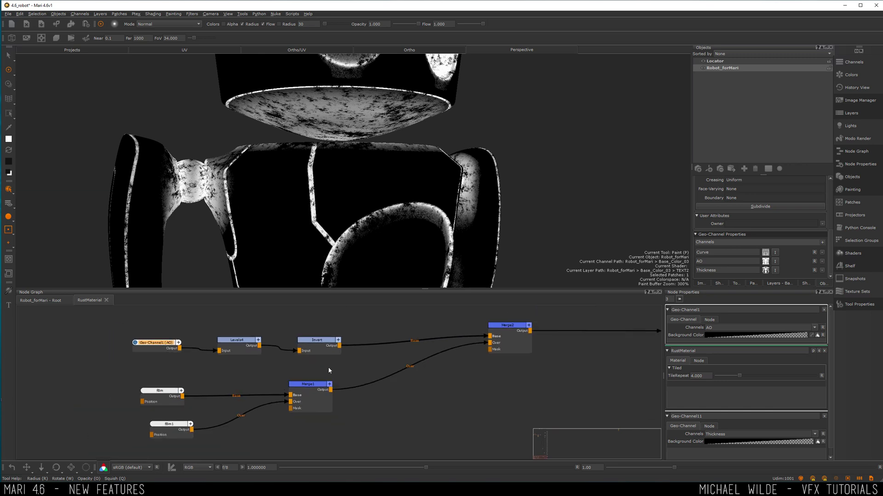
# Open the properties of the Merge2 and Rust_Mask nodes and look at the mask around the robot's torso
pyautogui.click(486, 336)
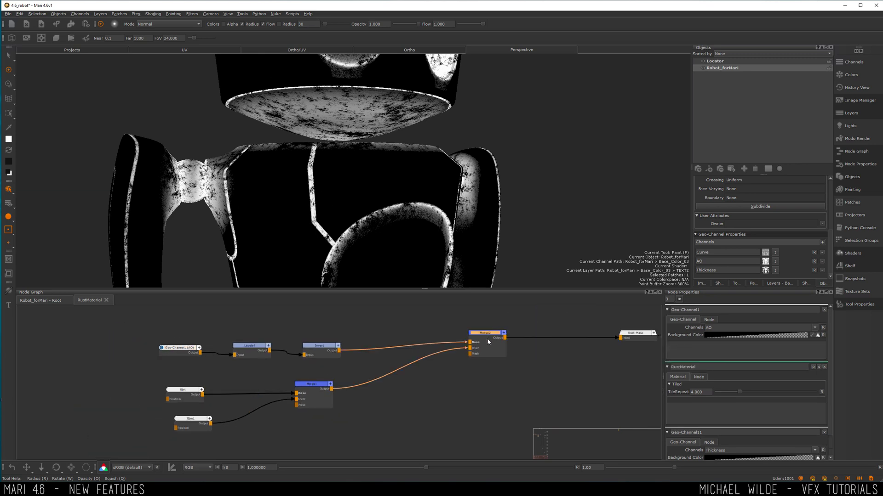
pyautogui.doubleClick(487, 339)
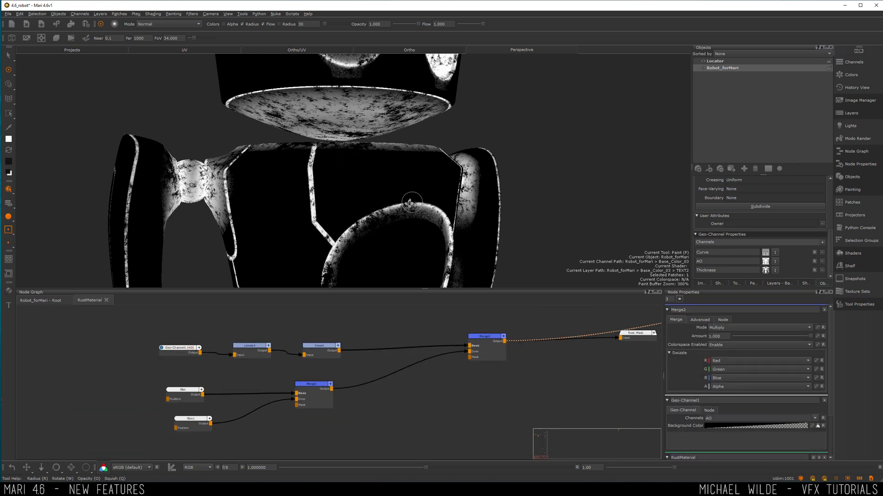
pyautogui.moveTo(404, 197); pyautogui.dragTo(434, 208, button='middle')
pyautogui.moveTo(543, 375); pyautogui.dragTo(386, 400, button='middle')
pyautogui.doubleClick(479, 361)
# Return to the root node graph and expand the RustMaterial node to examine its Rust_Mask output
pyautogui.click(49, 301)
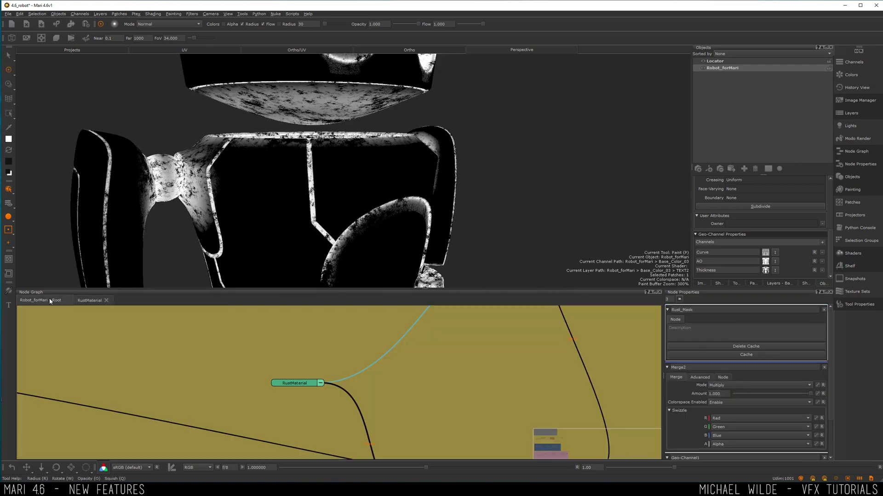
pyautogui.click(321, 383)
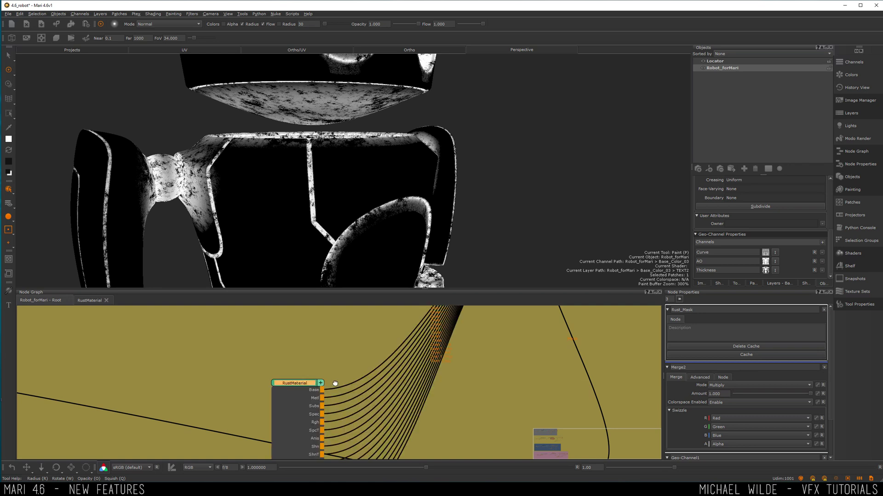
pyautogui.moveTo(308, 367); pyautogui.dragTo(299, 390, button='middle')
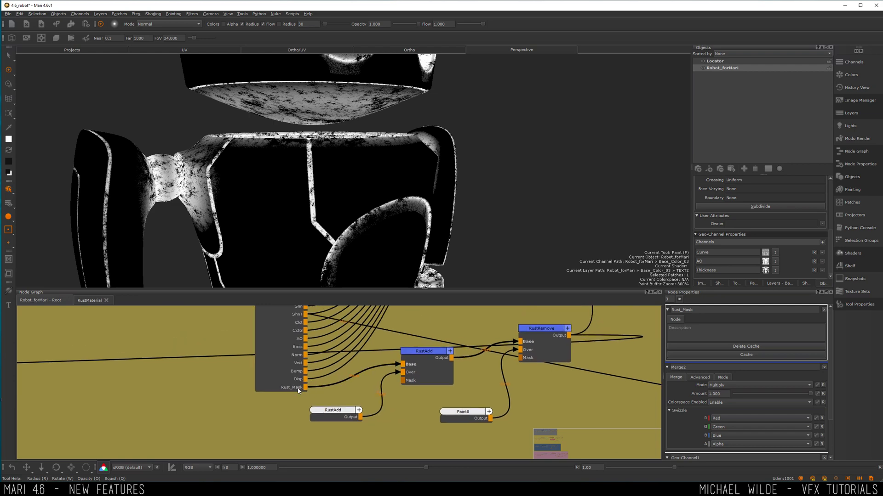
# Trace the RustMaterial outputs to the multi-channel merge node, expand it and look through its ports
pyautogui.scroll(-3, 342, 411)
pyautogui.moveTo(419, 346); pyautogui.dragTo(375, 453, button='middle')
pyautogui.moveTo(393, 338); pyautogui.dragTo(390, 355, button='middle')
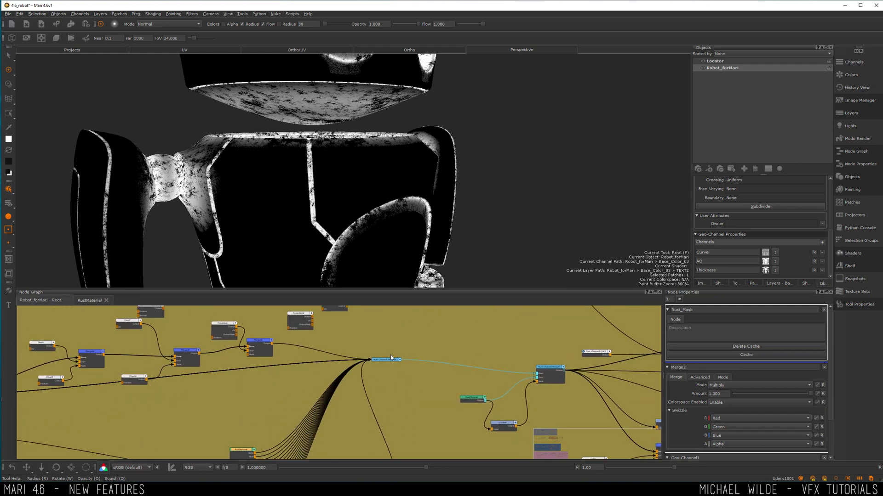
pyautogui.scroll(3, 391, 356)
pyautogui.click(447, 343)
pyautogui.moveTo(412, 437); pyautogui.dragTo(422, 318, button='middle')
pyautogui.moveTo(414, 399); pyautogui.dragTo(414, 278, button='middle')
pyautogui.moveTo(432, 422); pyautogui.dragTo(436, 323, button='middle')
pyautogui.moveTo(425, 366); pyautogui.dragTo(423, 387, button='middle')
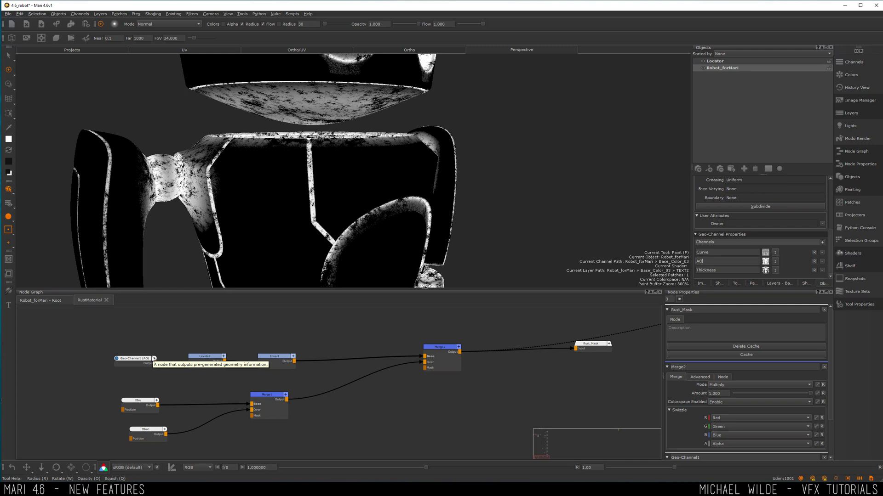
# Highlight the AO channel name in the object's Geo-Channel Properties and go back to the root node graph
pyautogui.doubleClick(717, 262)
pyautogui.moveTo(716, 260); pyautogui.dragTo(690, 259)
pyautogui.click(50, 300)
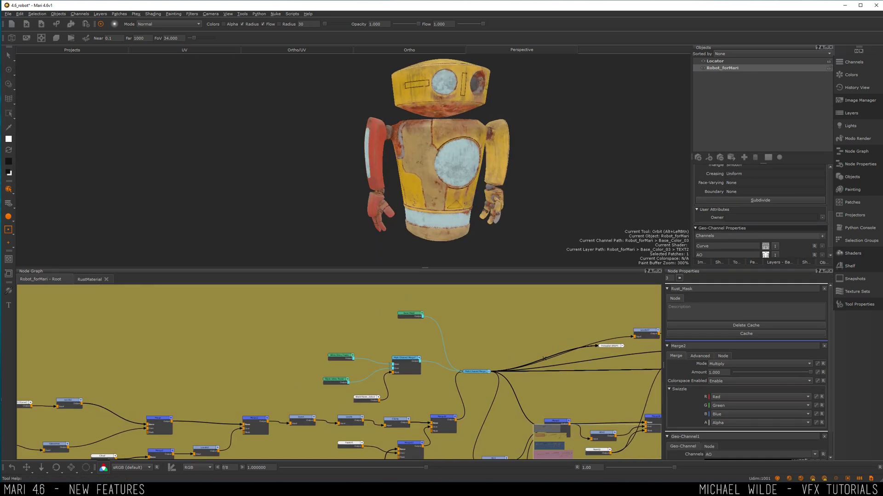
# Center the rusty yellow robot in the view and frame the plastic material nodes of the Var2 - Scrap network
pyautogui.keyDown('alt'); pyautogui.moveTo(506, 138); pyautogui.dragTo(452, 149, button='middle'); pyautogui.keyUp('alt')
pyautogui.scroll(1, 466, 148)
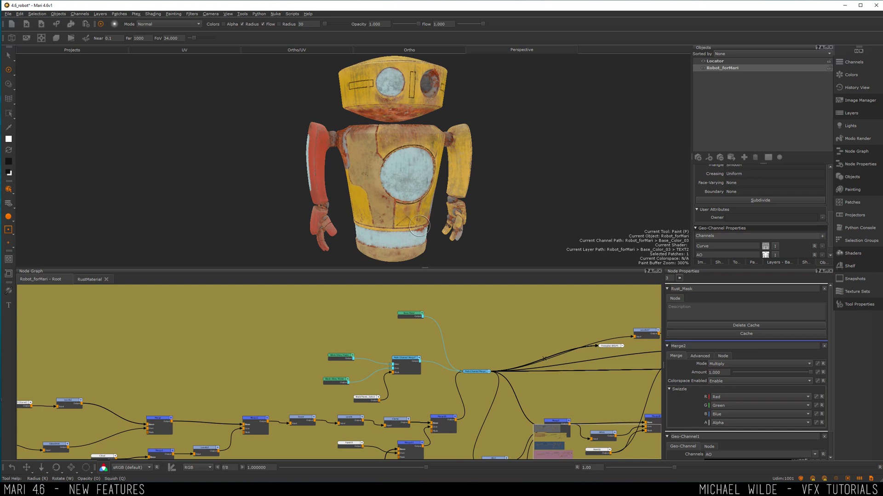
pyautogui.scroll(2, 381, 344)
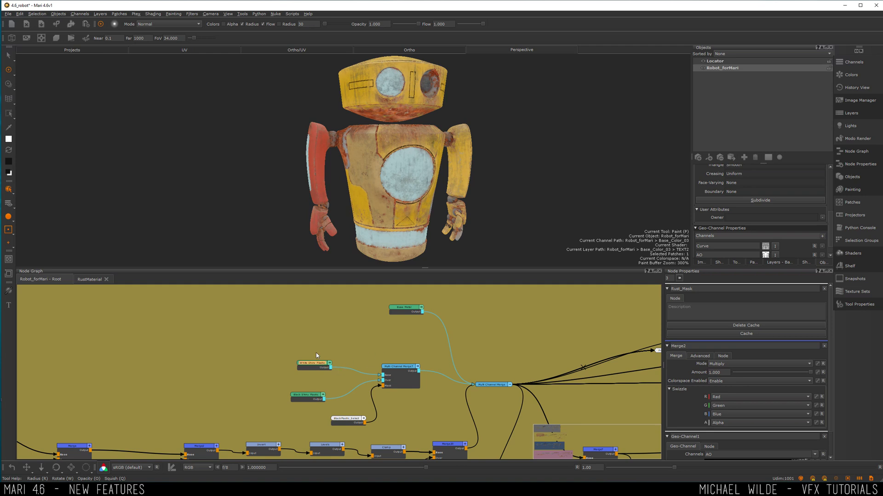
# Spread out the White Shiny Plastic, Black Shiny Plastic and multi-channel merge nodes so their connections are clearly separated
pyautogui.moveTo(316, 364); pyautogui.dragTo(286, 321)
pyautogui.moveTo(413, 378); pyautogui.dragTo(414, 350)
pyautogui.moveTo(315, 398); pyautogui.dragTo(286, 361)
pyautogui.click(295, 373)
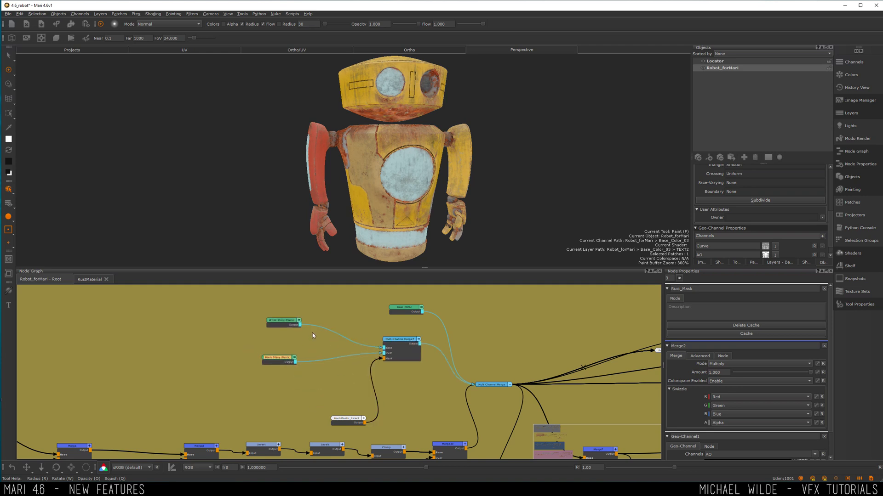
pyautogui.moveTo(288, 323); pyautogui.dragTo(234, 313)
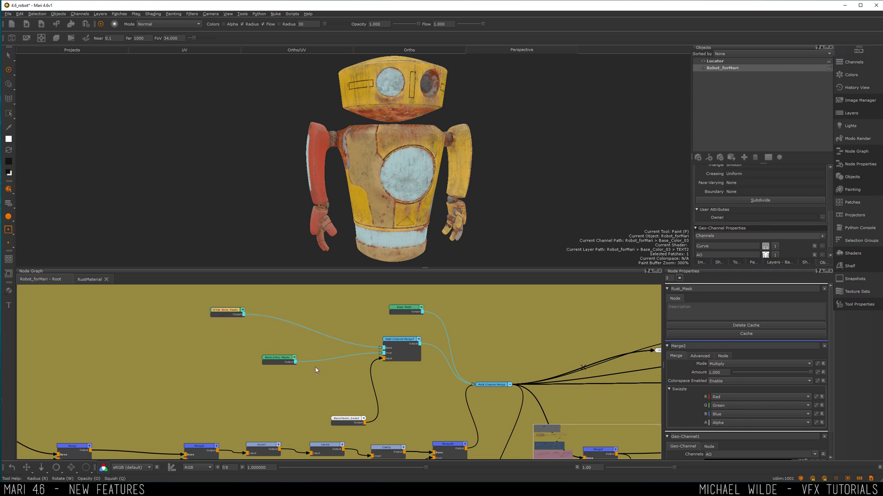
pyautogui.moveTo(201, 293); pyautogui.dragTo(302, 379)
pyautogui.click(396, 339)
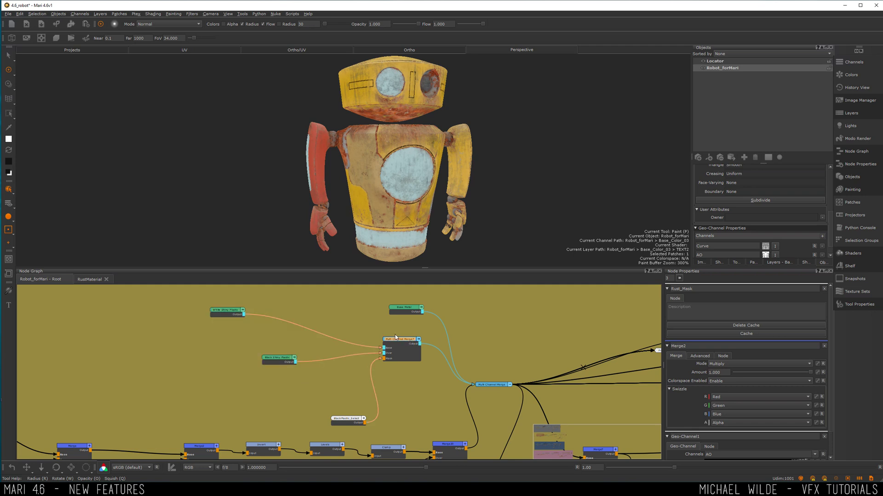
# Expand the White Shiny Plastic, Black Shiny Plastic and multi-channel merge nodes to show their individual channel ports
pyautogui.click(243, 311)
pyautogui.click(293, 357)
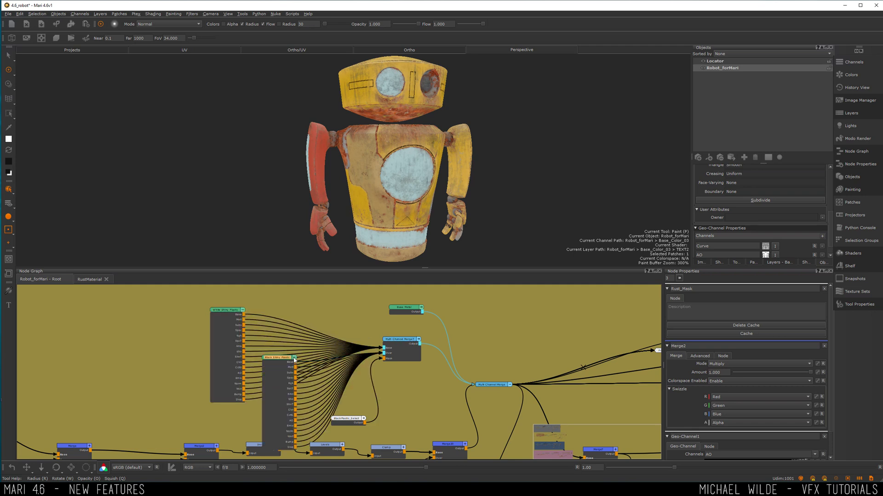
pyautogui.click(419, 339)
# Expand the next two material nodes downstream and the multi-channel merges they feed to show their individual channel ports
pyautogui.scroll(-6, 415, 316)
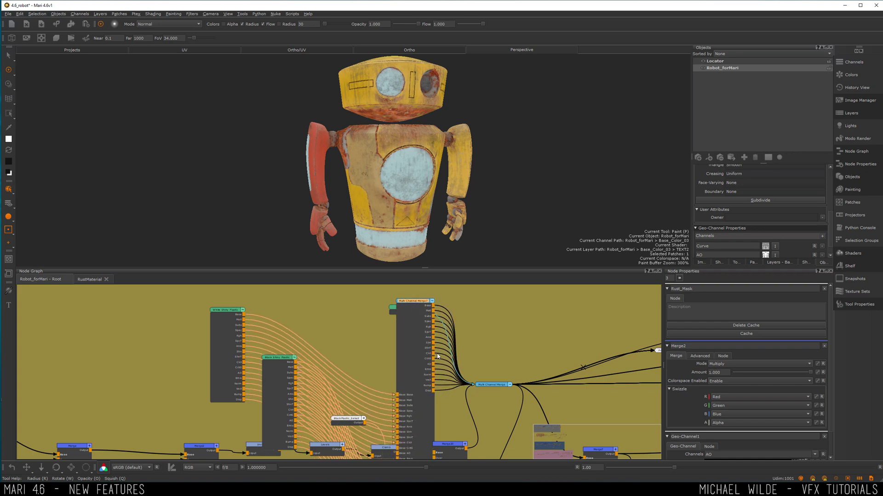
pyautogui.scroll(5, 469, 359)
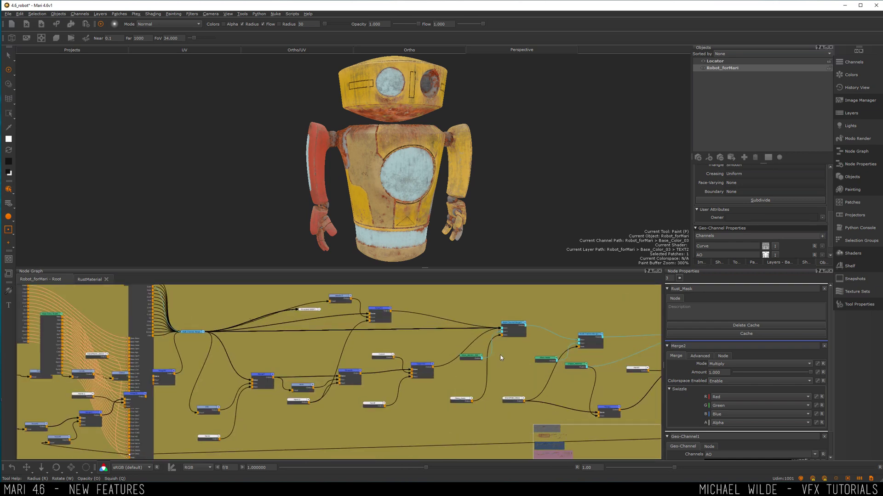
pyautogui.scroll(-3, 507, 336)
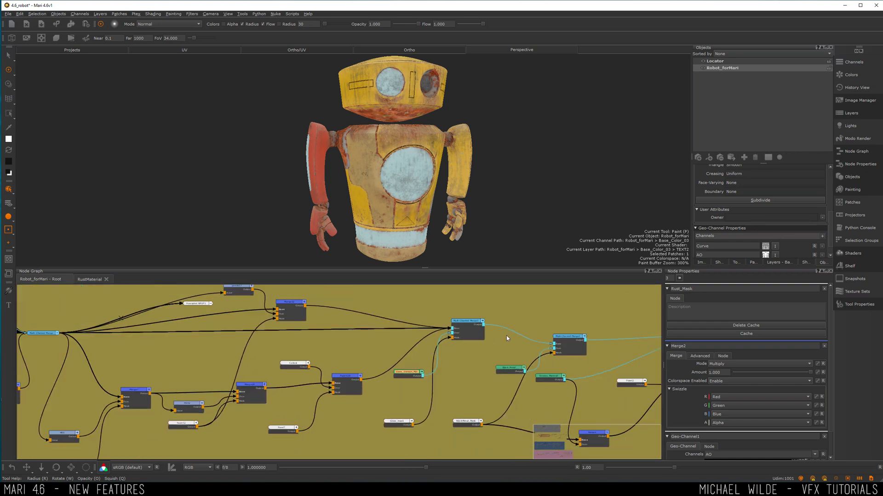
pyautogui.click(402, 372)
pyautogui.click(449, 334)
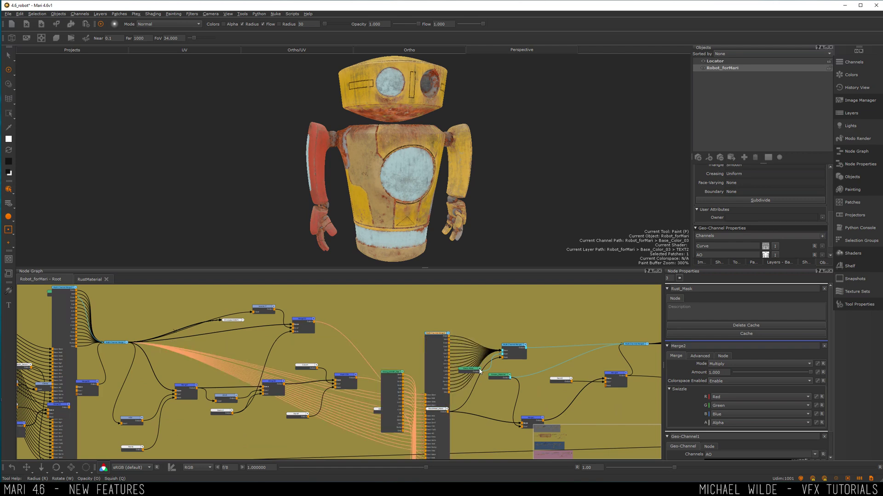
pyautogui.click(480, 369)
pyautogui.click(525, 346)
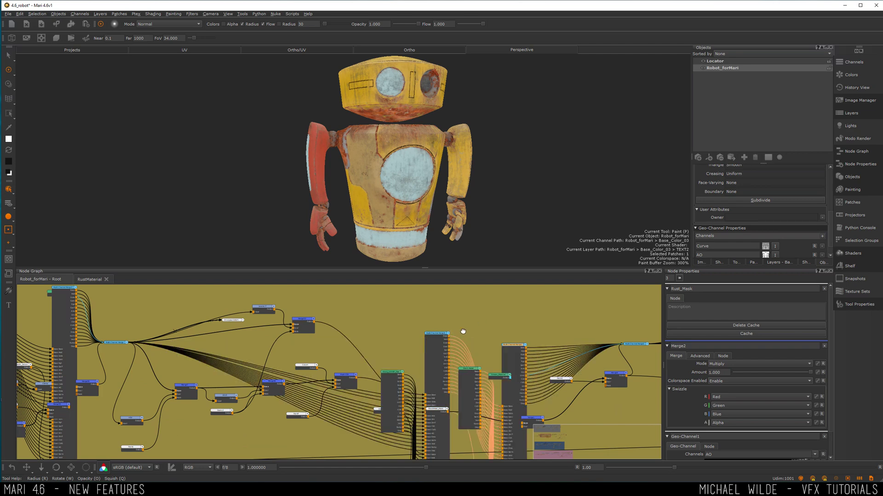
# Move the expanded White Shiny Plastic node further up, away from the Black Shiny Plastic node
pyautogui.scroll(-3, 462, 330)
pyautogui.moveTo(370, 329); pyautogui.dragTo(459, 336, button='middle')
pyautogui.scroll(5, 391, 339)
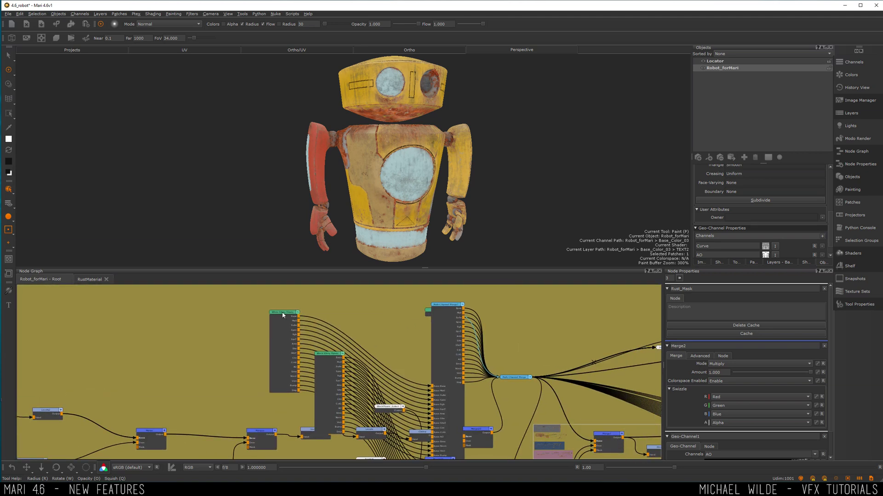
pyautogui.moveTo(393, 315); pyautogui.dragTo(374, 322, button='middle')
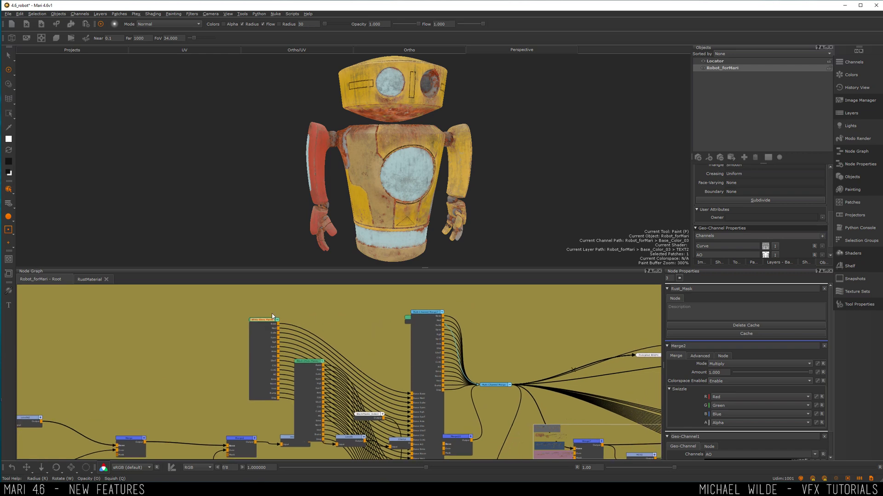
pyautogui.moveTo(269, 320); pyautogui.dragTo(278, 301)
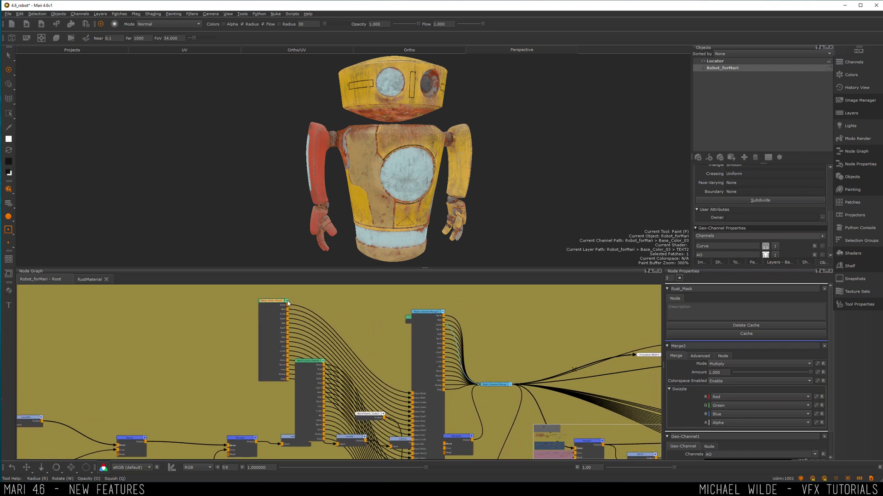
pyautogui.scroll(2, 283, 302)
pyautogui.moveTo(304, 322); pyautogui.dragTo(307, 325, button='middle')
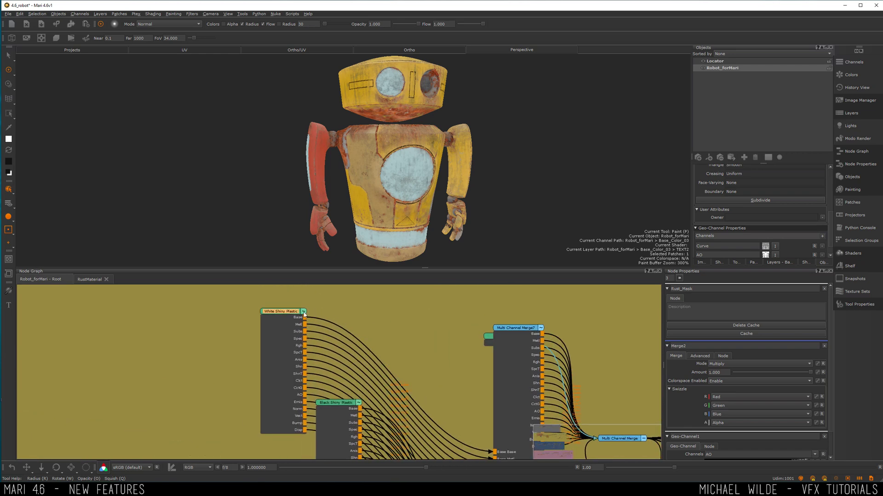
# Collapse the White Shiny Plastic, Black Shiny Plastic and connected multi-channel merge nodes to their headers and space them out neatly
pyautogui.click(304, 311)
pyautogui.click(359, 403)
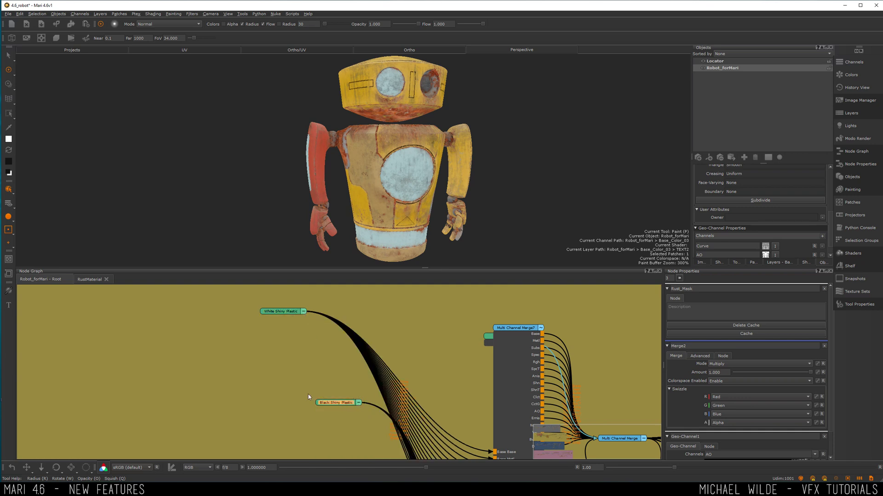
pyautogui.moveTo(322, 403); pyautogui.dragTo(279, 395)
pyautogui.click(541, 328)
pyautogui.moveTo(526, 329); pyautogui.dragTo(524, 311)
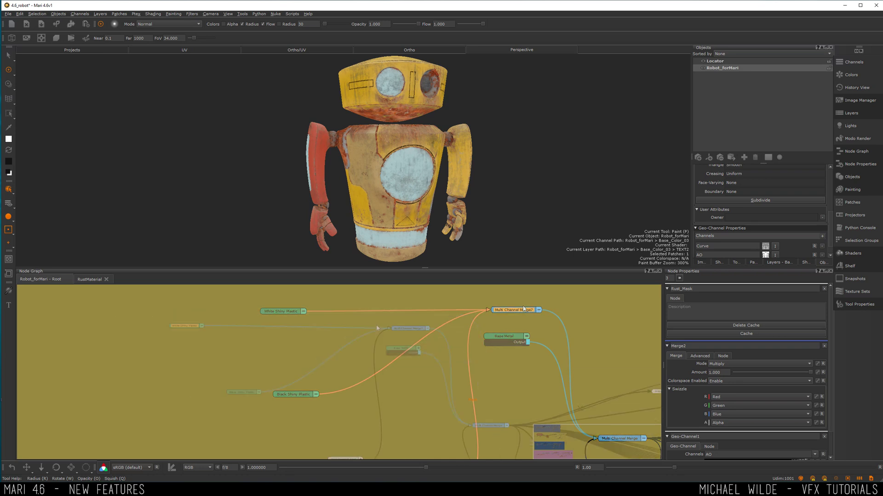
pyautogui.scroll(-3, 240, 335)
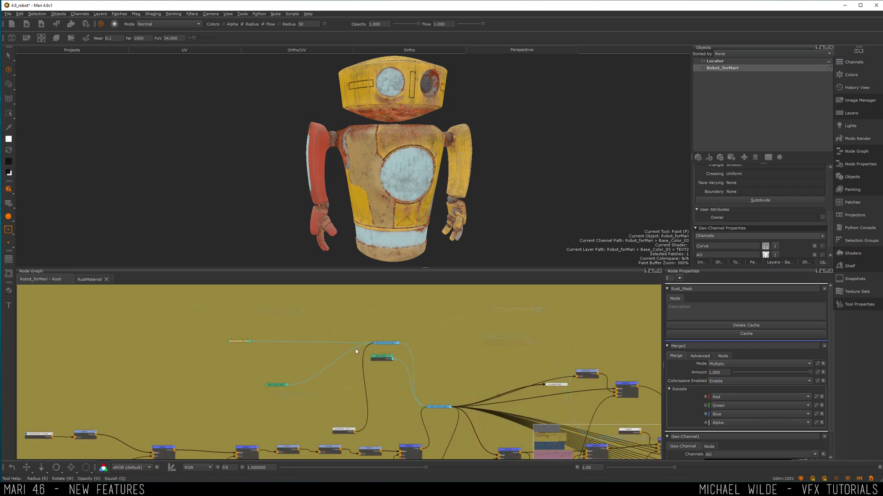
pyautogui.scroll(3, 240, 335)
pyautogui.scroll(2, 239, 335)
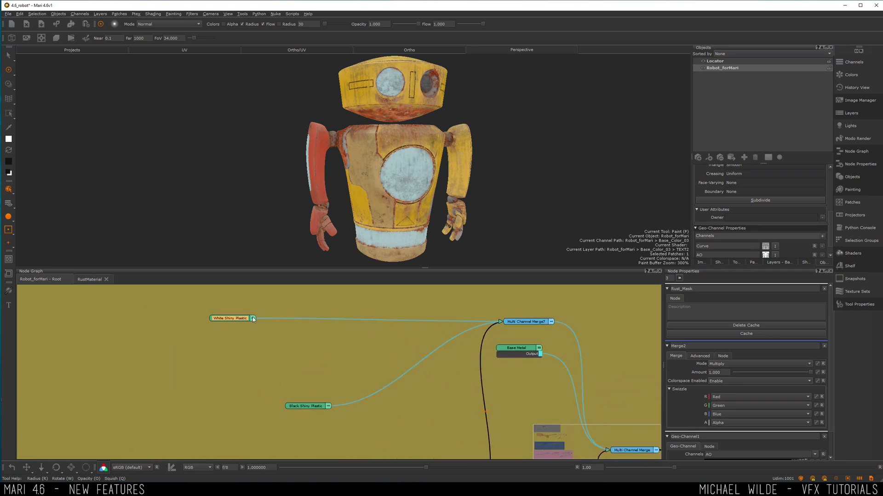
pyautogui.click(253, 318)
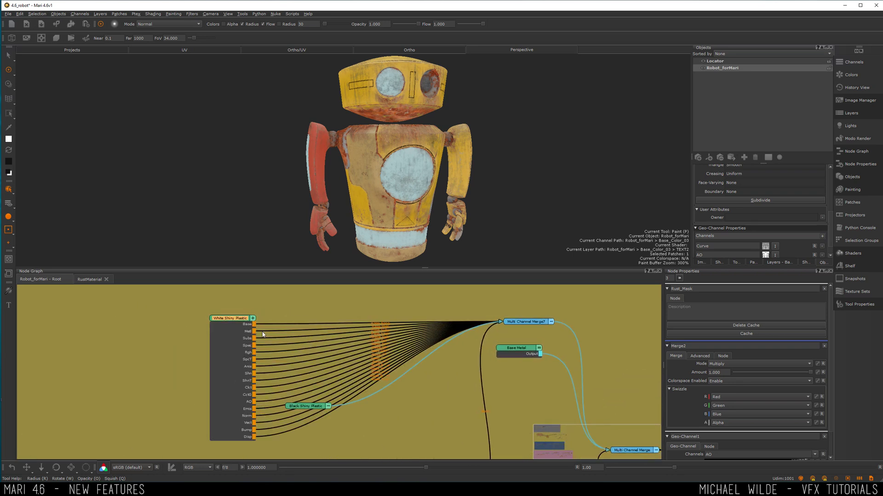
pyautogui.moveTo(255, 324); pyautogui.dragTo(385, 295)
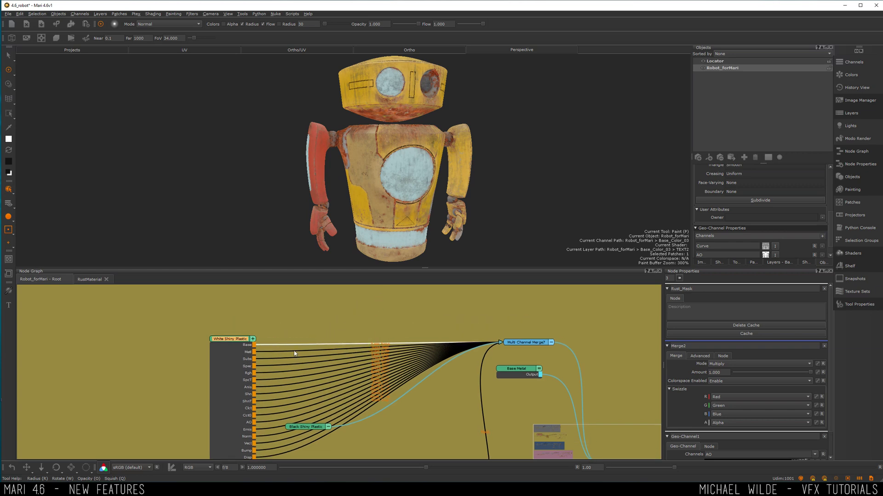
pyautogui.click(252, 339)
# Collapse the Invert node between Merge2 and Levels to its header and expand it again
pyautogui.scroll(-3, 377, 325)
pyautogui.scroll(-2, 377, 324)
pyautogui.moveTo(406, 348); pyautogui.dragTo(412, 291, button='middle')
pyautogui.scroll(6, 332, 378)
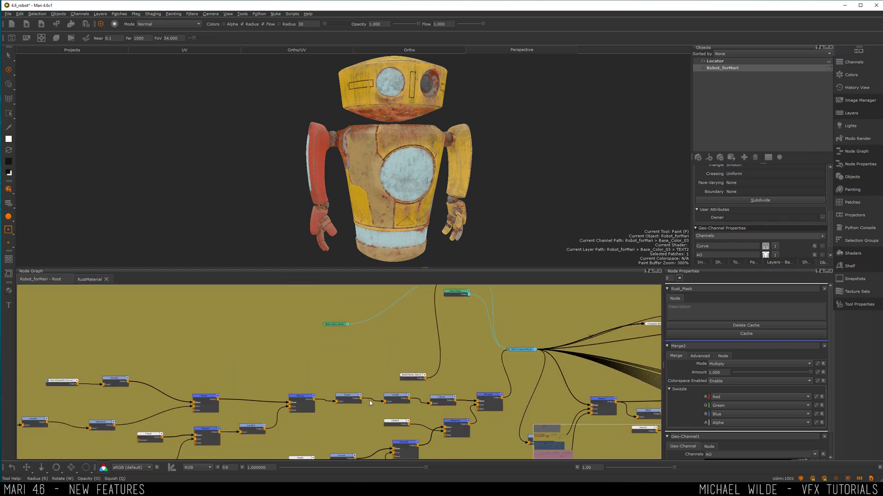
pyautogui.moveTo(378, 419); pyautogui.dragTo(366, 355, button='middle')
pyautogui.click(369, 359)
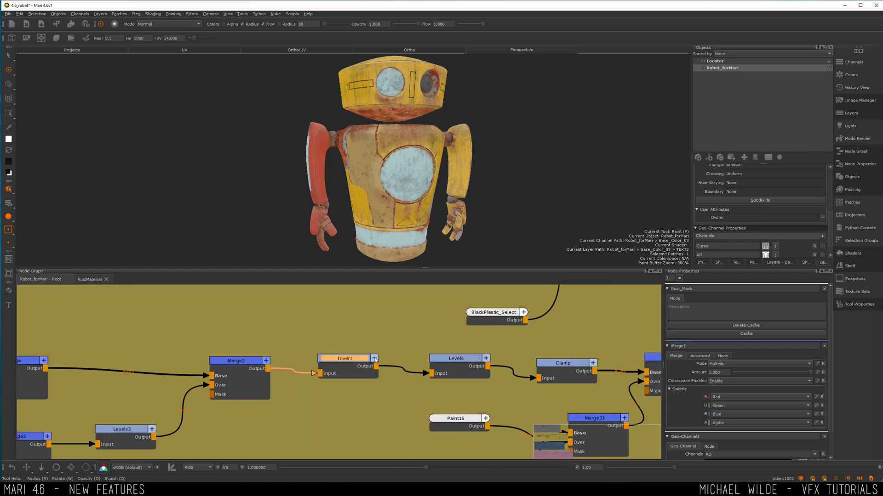
pyautogui.click(375, 359)
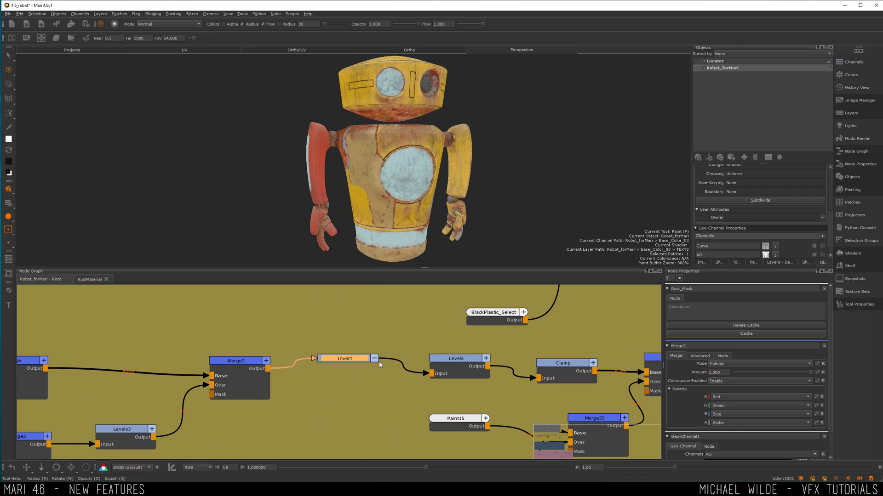
pyautogui.click(375, 359)
# Show all channel ports of the White Shiny Plastic node once more and hide them again
pyautogui.scroll(-5, 381, 361)
pyautogui.moveTo(531, 299); pyautogui.dragTo(428, 390, button='middle')
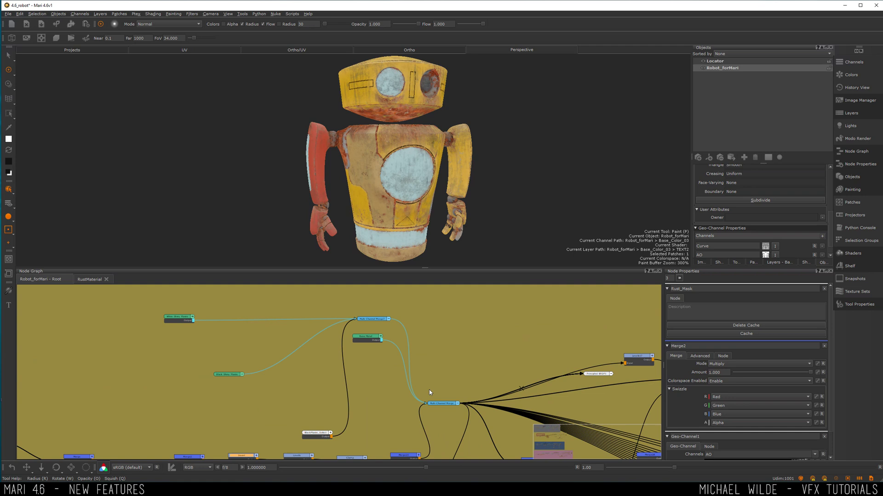
pyautogui.click(193, 316)
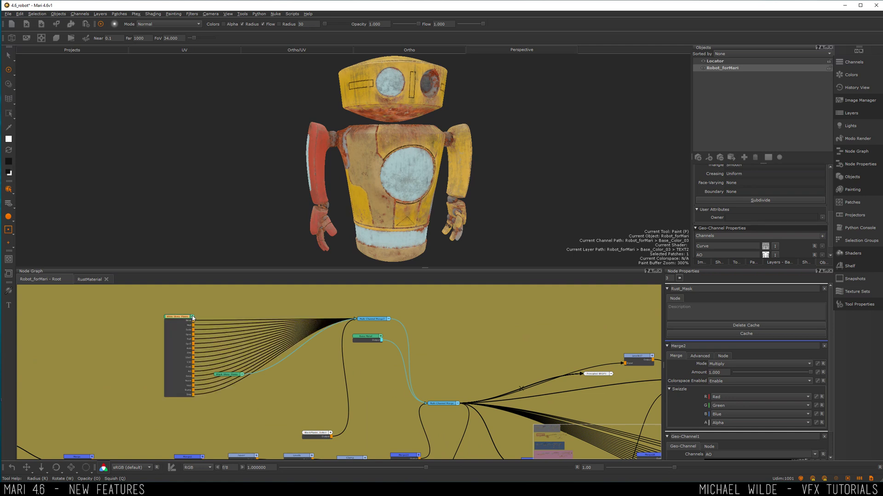
pyautogui.click(193, 316)
# Collapse the first expanded material node downstream and the multi-channel merge it feeds to their headers
pyautogui.scroll(-3, 515, 376)
pyautogui.scroll(-1, 515, 377)
pyautogui.moveTo(625, 392)
pyautogui.mouseDown(button='middle')
pyautogui.moveTo(457, 378)
pyautogui.moveTo(407, 361)
pyautogui.moveTo(364, 332)
pyautogui.mouseUp(button='middle')
pyautogui.moveTo(559, 345); pyautogui.dragTo(412, 373, button='middle')
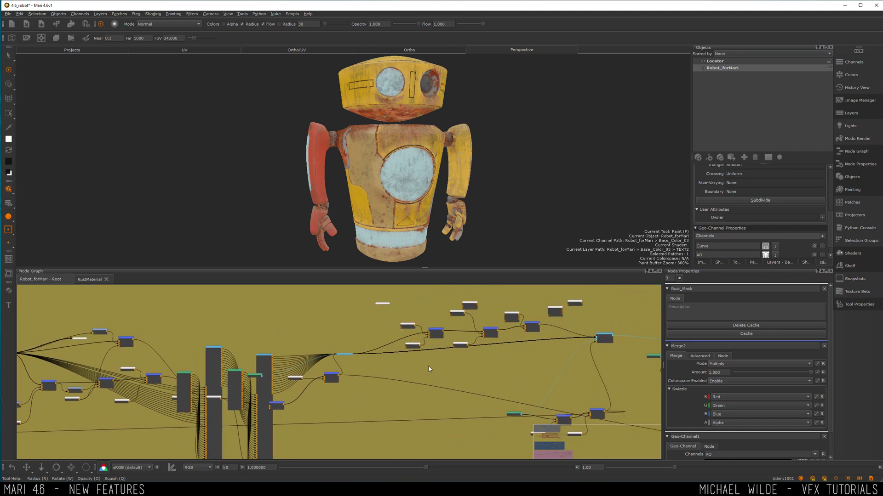
pyautogui.moveTo(533, 360); pyautogui.dragTo(431, 363, button='middle')
pyautogui.scroll(-2, 425, 363)
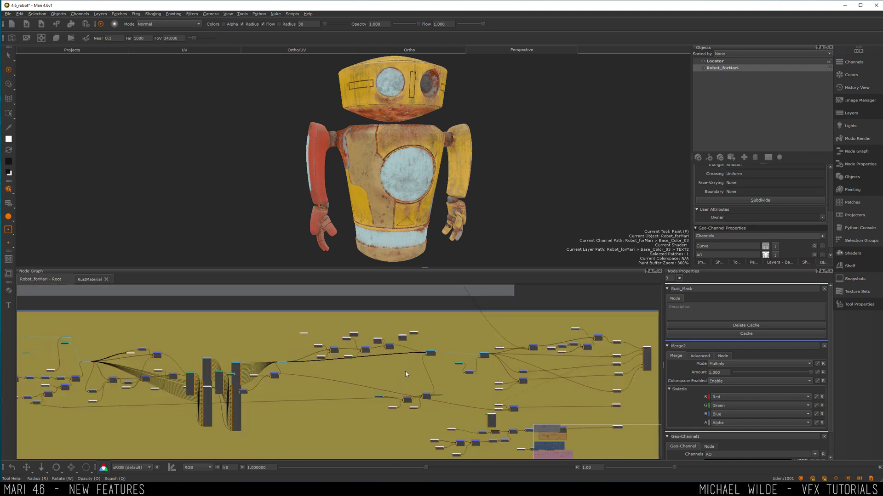
pyautogui.moveTo(283, 376); pyautogui.dragTo(352, 388, button='middle')
pyautogui.scroll(5, 263, 366)
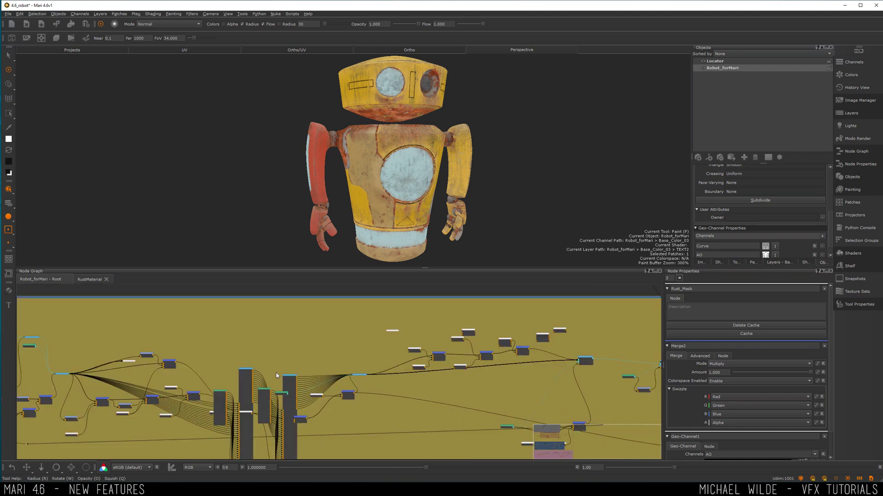
pyautogui.click(335, 335)
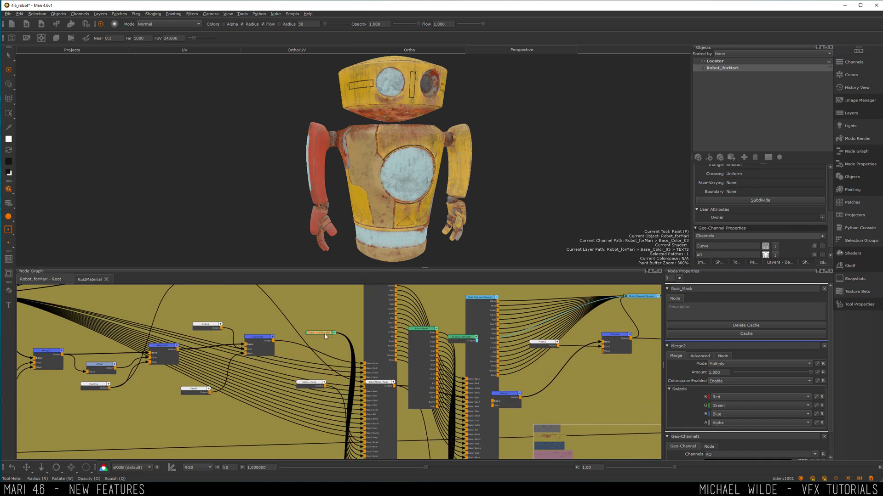
pyautogui.moveTo(396, 284); pyautogui.dragTo(383, 349, button='middle')
pyautogui.click(383, 349)
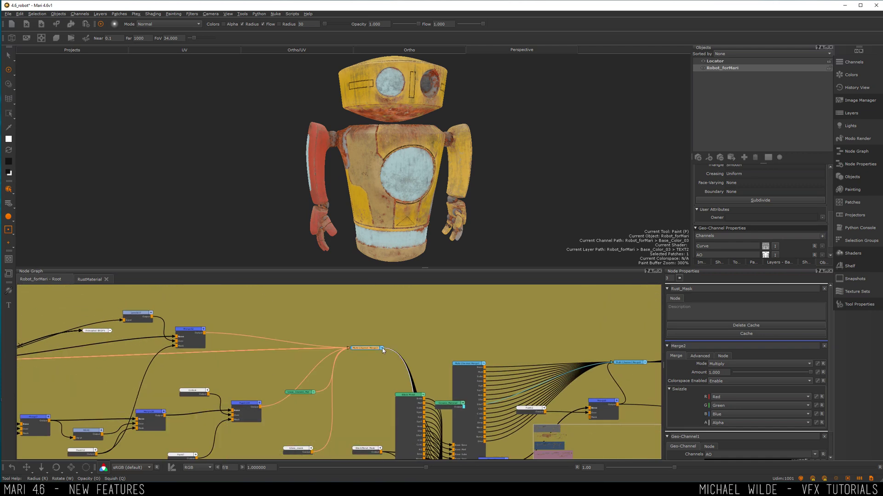
# Collapse the second expanded material node and its multi-channel merge, and move them slightly apart
pyautogui.click(423, 395)
pyautogui.moveTo(420, 396); pyautogui.dragTo(372, 400)
pyautogui.click(484, 364)
pyautogui.moveTo(479, 362); pyautogui.dragTo(480, 358)
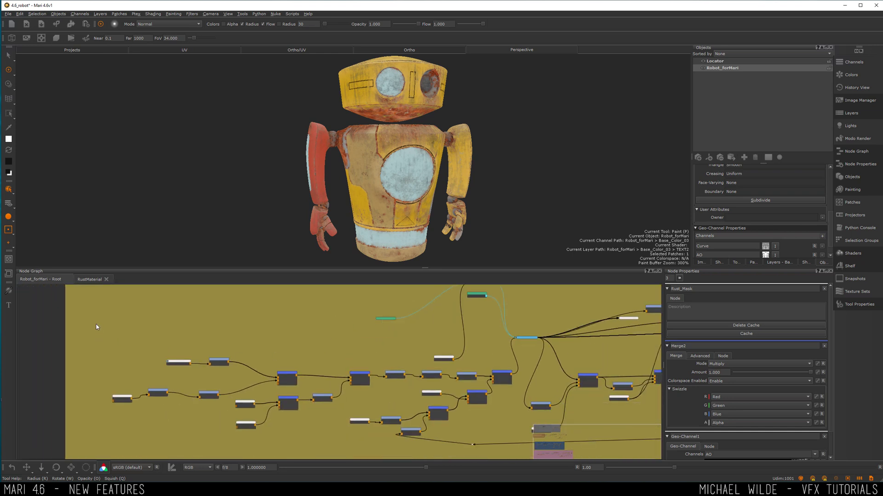
# Select the mask nodes at the start of the yellow network and arrange them automatically into tidy rows
pyautogui.moveTo(96, 327); pyautogui.dragTo(374, 451)
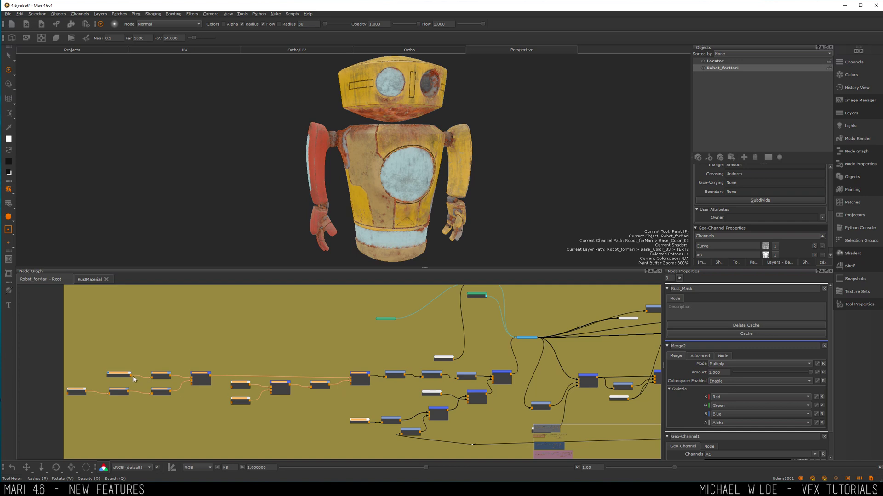
pyautogui.scroll(2, 127, 377)
pyautogui.moveTo(121, 364); pyautogui.dragTo(250, 351, button='middle')
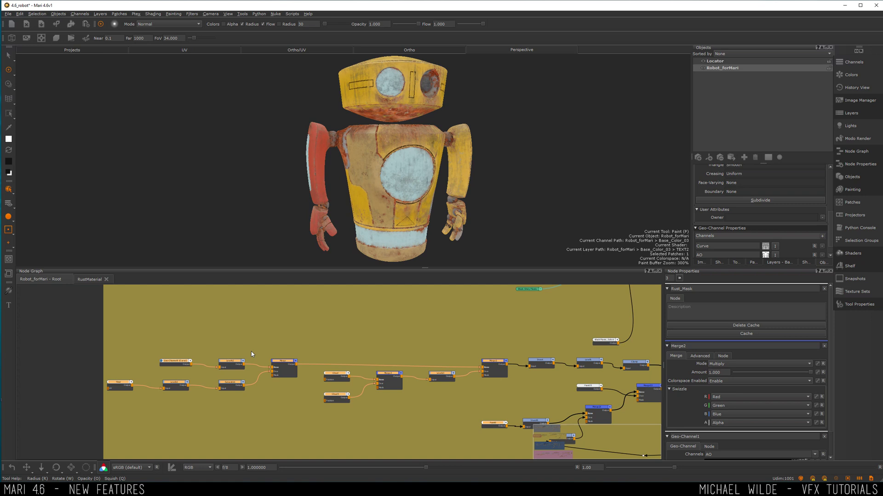
# Select all nodes of the yellow network, arrange them automatically and look over the new layout
pyautogui.scroll(-3, 253, 351)
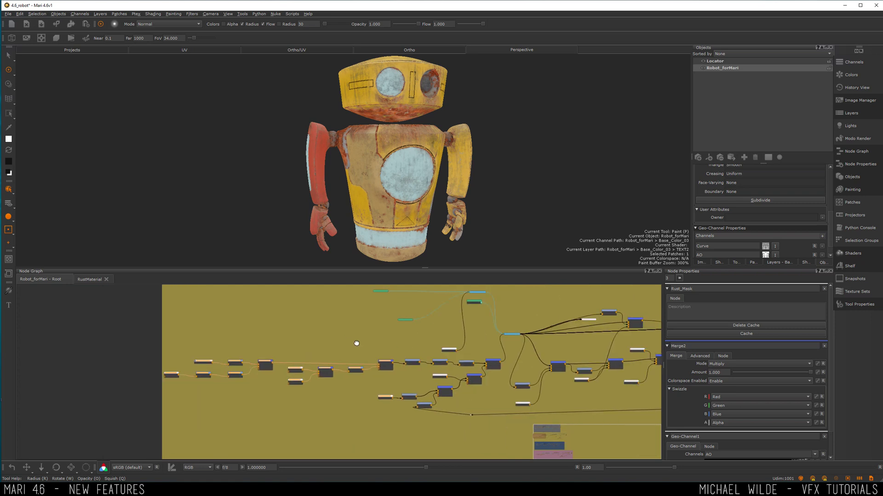
pyautogui.moveTo(357, 343); pyautogui.dragTo(320, 362, button='middle')
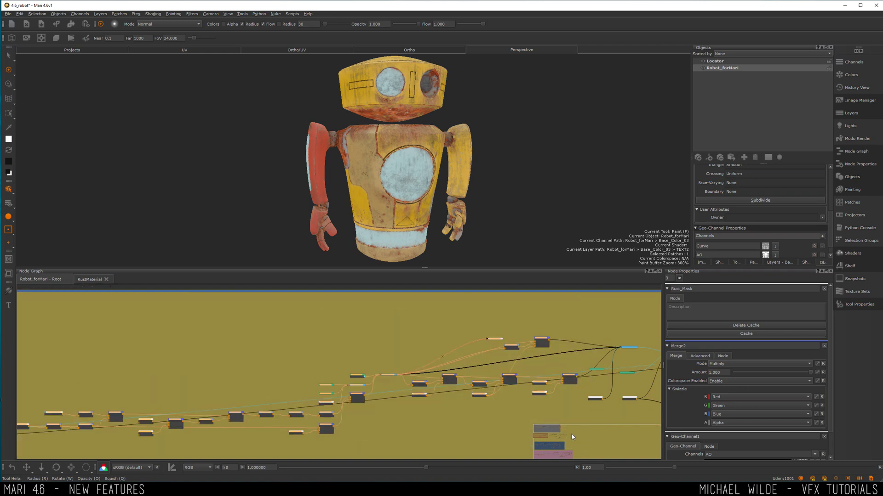
pyautogui.moveTo(320, 365); pyautogui.dragTo(355, 331, button='middle')
pyautogui.scroll(1, 406, 352)
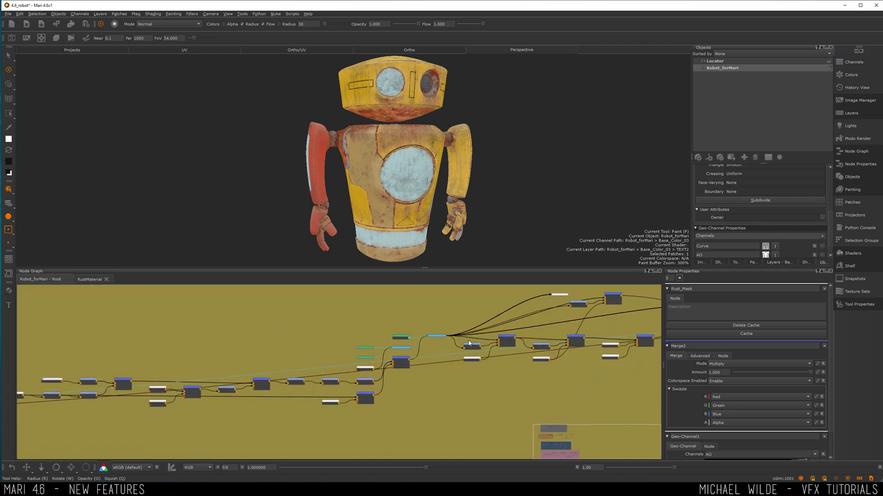
pyautogui.moveTo(533, 314); pyautogui.dragTo(502, 332, button='middle')
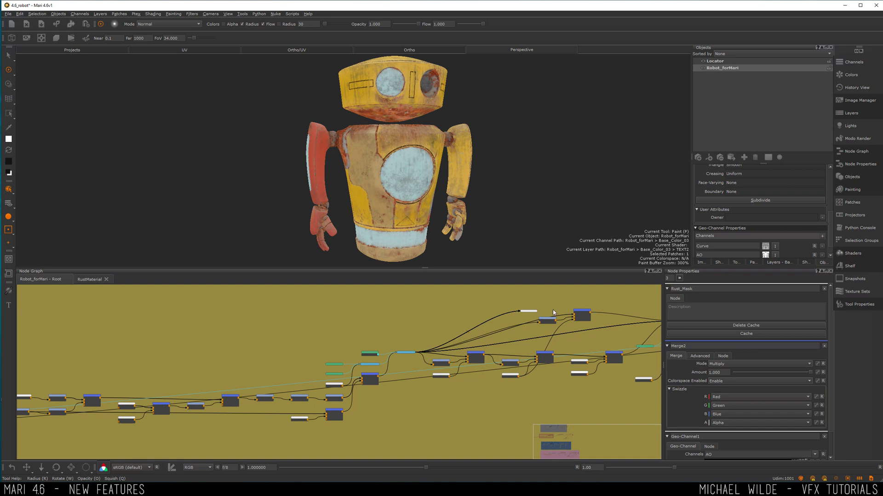
pyautogui.moveTo(450, 358); pyautogui.dragTo(493, 348, button='middle')
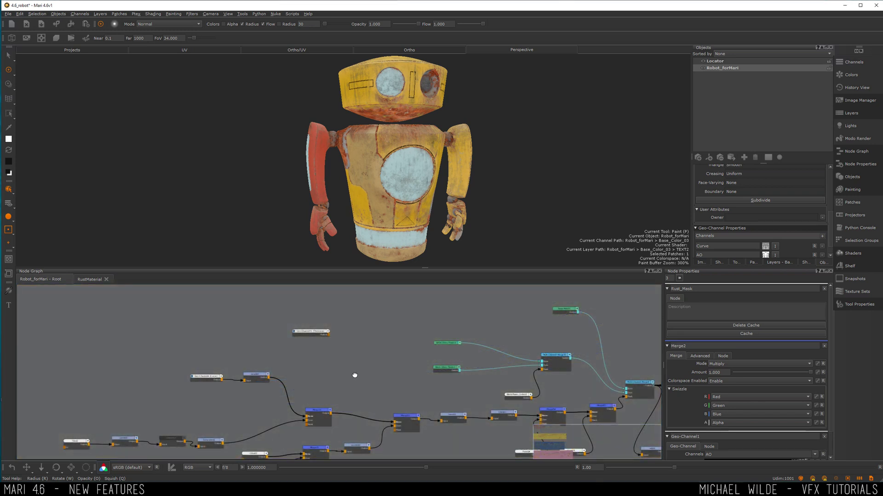
# Create an fBm node in the empty space above the network, show it on the model and open its properties
pyautogui.moveTo(355, 374); pyautogui.dragTo(304, 342, button='middle')
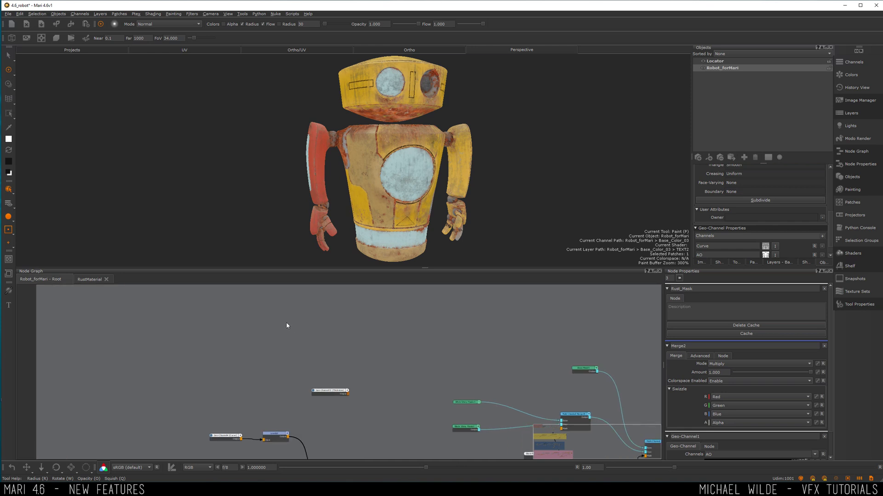
pyautogui.press('Tab')
pyautogui.write('fb')
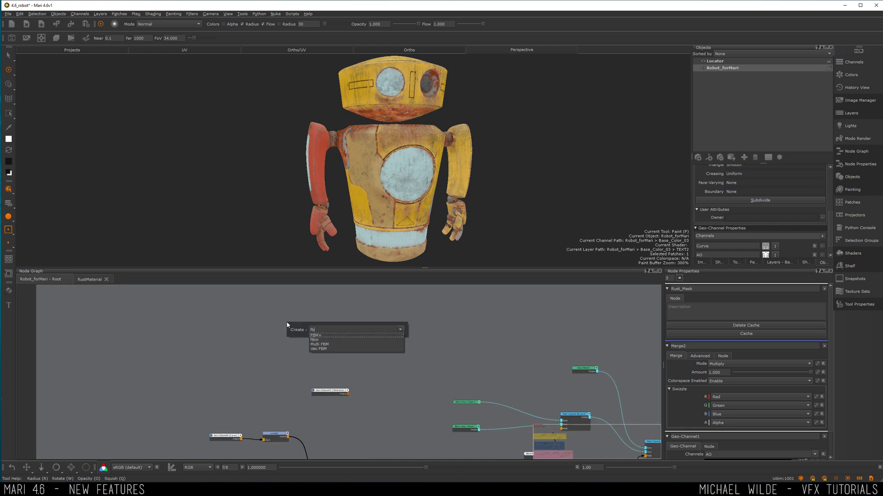
pyautogui.press('Down')
pyautogui.press('Return')
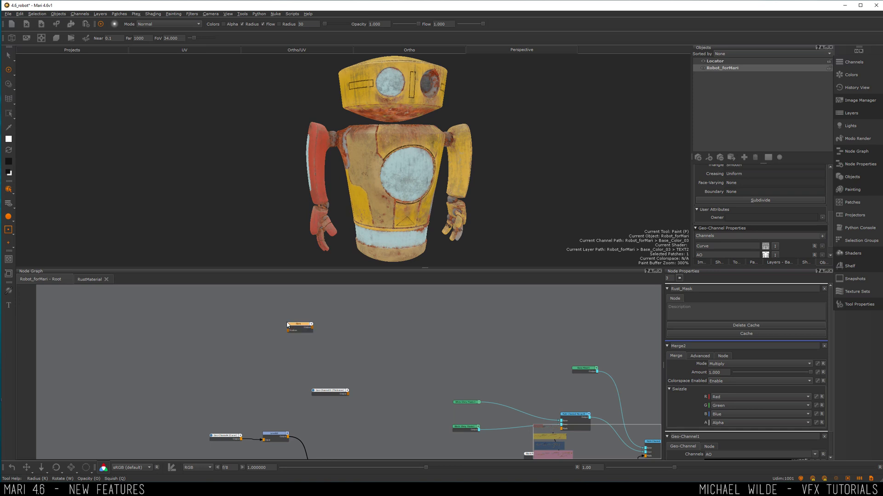
pyautogui.moveTo(294, 325); pyautogui.dragTo(321, 333)
pyautogui.press('1')
pyautogui.doubleClick(321, 334)
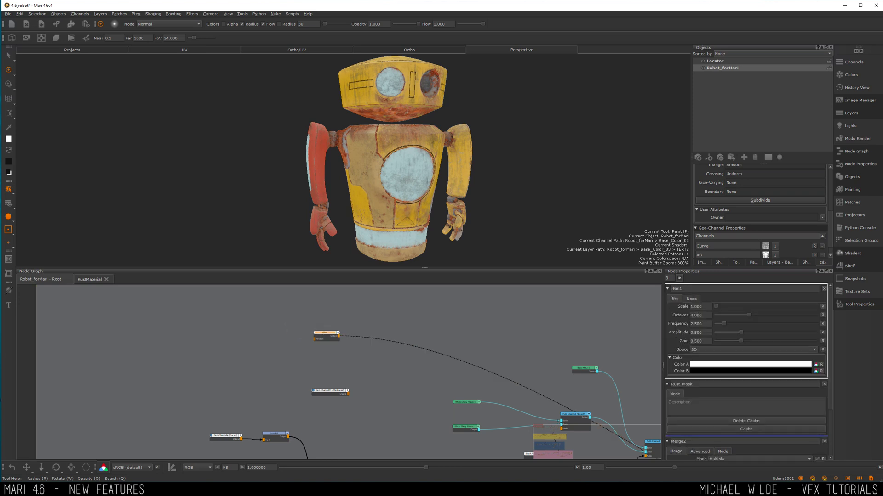
# Enlarge the 3D viewport over the node graph and move the fBm node slightly down, framing the robot's torso
pyautogui.moveTo(428, 268); pyautogui.dragTo(429, 316)
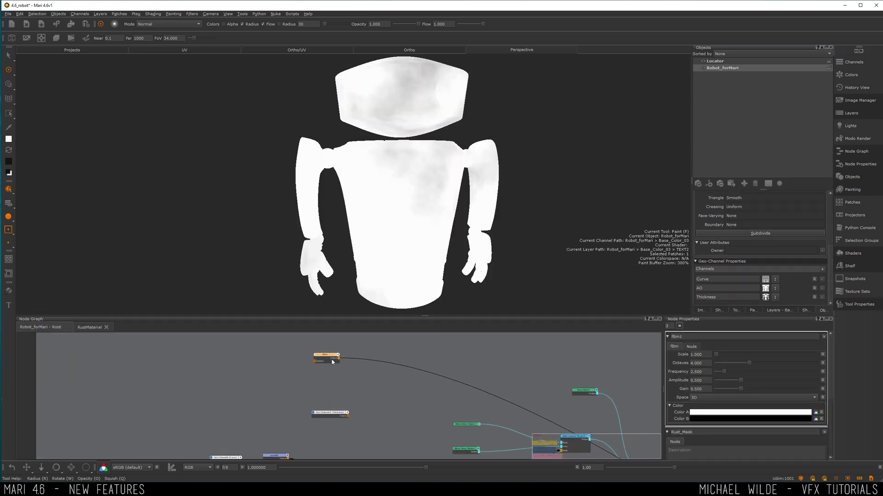
pyautogui.moveTo(330, 357); pyautogui.dragTo(337, 374)
pyautogui.keyDown('alt'); pyautogui.moveTo(427, 268); pyautogui.dragTo(416, 216, button='right'); pyautogui.keyUp('alt')
pyautogui.keyDown('alt'); pyautogui.moveTo(416, 216); pyautogui.dragTo(392, 171); pyautogui.keyUp('alt')
# Tune the fBm noise to about scale 121, octaves 7.6, frequency 1, amplitude 1 and gain 0.51, and inspect the speckle pattern
pyautogui.moveTo(717, 352)
pyautogui.mouseDown()
pyautogui.moveTo(729, 352)
pyautogui.moveTo(717, 353)
pyautogui.mouseUp()
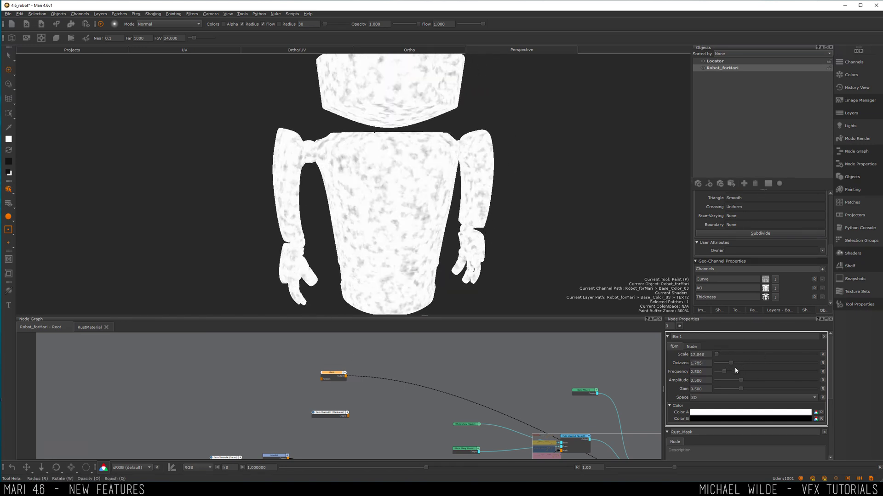
pyautogui.moveTo(731, 364); pyautogui.dragTo(780, 363)
pyautogui.scroll(3, 469, 169)
pyautogui.moveTo(716, 354); pyautogui.dragTo(721, 373)
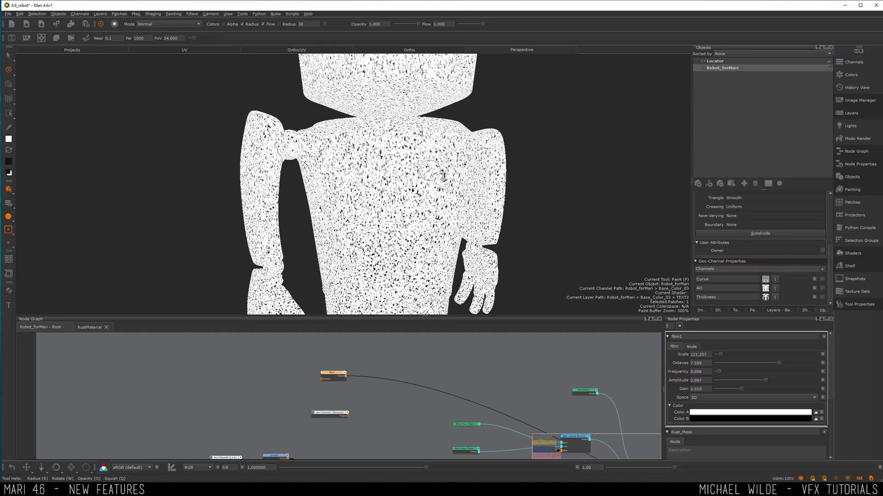
pyautogui.keyDown('alt'); pyautogui.moveTo(434, 172); pyautogui.dragTo(464, 176, button='right'); pyautogui.keyUp('alt')
pyautogui.keyDown('alt'); pyautogui.moveTo(464, 175); pyautogui.dragTo(469, 202); pyautogui.keyUp('alt')
pyautogui.keyDown('alt'); pyautogui.moveTo(469, 202); pyautogui.dragTo(504, 229, button='right'); pyautogui.keyUp('alt')
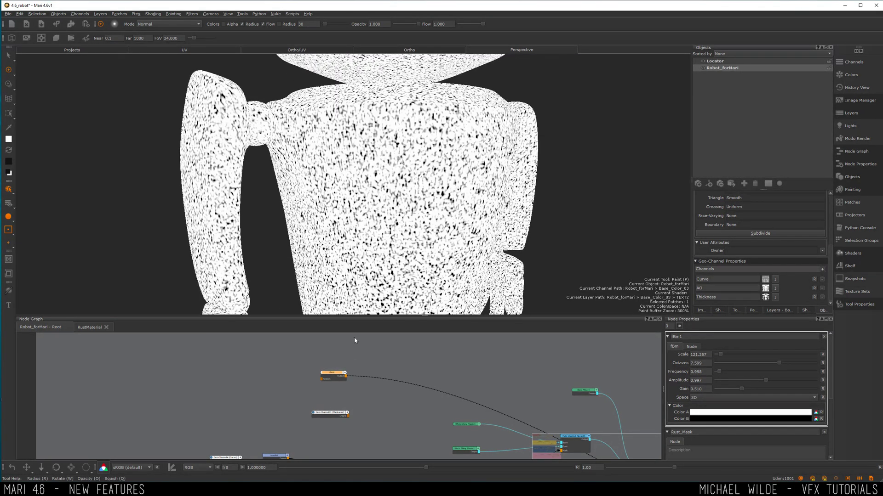
# Delete the fBm node and create a Scratches node in its place, shown on the model
pyautogui.press('Delete')
pyautogui.press('Tab')
pyautogui.write('scr')
pyautogui.press('Return')
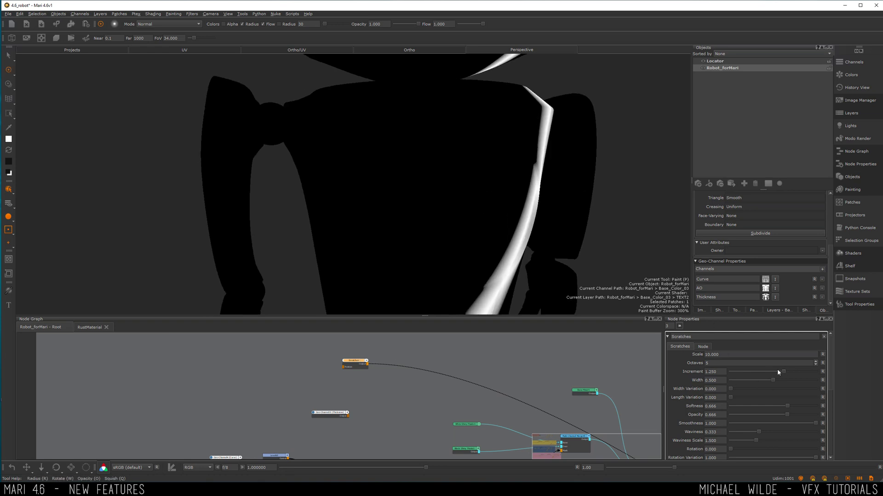
# Tune the scratches to increment 2, width 0.09, width variation 0.992, length variation 0.806, softness 0.696, smoothness 0.121 and waviness 0.745
pyautogui.moveTo(784, 372)
pyautogui.mouseDown()
pyautogui.moveTo(749, 371)
pyautogui.moveTo(777, 372)
pyautogui.mouseUp()
pyautogui.moveTo(773, 380); pyautogui.dragTo(842, 376)
pyautogui.moveTo(787, 406); pyautogui.dragTo(790, 407)
pyautogui.moveTo(759, 432); pyautogui.dragTo(730, 432)
pyautogui.moveTo(756, 441); pyautogui.dragTo(730, 441)
pyautogui.moveTo(719, 372); pyautogui.dragTo(671, 364)
pyautogui.write('3')
pyautogui.press('Return')
pyautogui.press('z')
pyautogui.moveTo(816, 372)
pyautogui.mouseDown()
pyautogui.moveTo(798, 376)
pyautogui.moveTo(819, 373)
pyautogui.mouseUp()
pyautogui.moveTo(831, 377); pyautogui.dragTo(741, 408)
pyautogui.moveTo(730, 425); pyautogui.dragTo(745, 426)
pyautogui.moveTo(731, 416); pyautogui.dragTo(754, 391)
pyautogui.hotkey('ctrl', 'z')
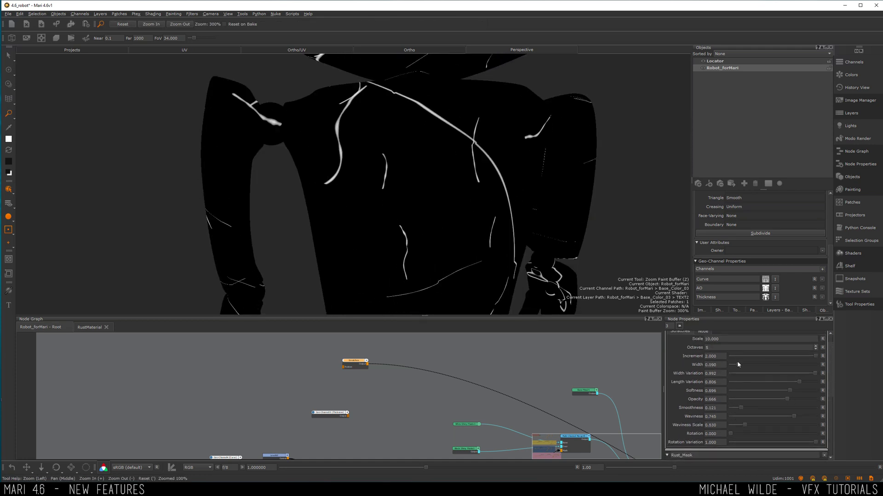
# Set the scratches to 7 octaves, width 0.074, width variation 1, length variation 0.17, softness 0.126, opacity 1 and waviness 0.166
pyautogui.moveTo(744, 425); pyautogui.dragTo(736, 420)
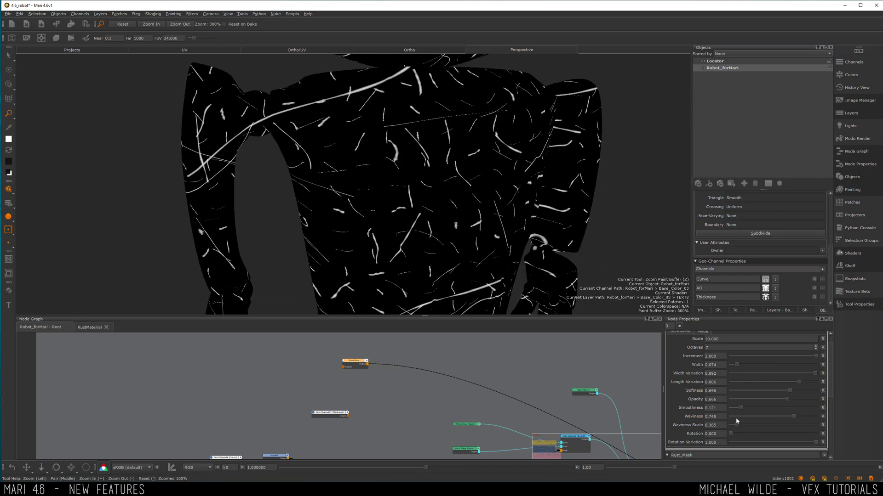
pyautogui.click(815, 349)
pyautogui.click(815, 346)
pyautogui.moveTo(814, 373); pyautogui.dragTo(744, 382)
pyautogui.moveTo(787, 400); pyautogui.dragTo(737, 398)
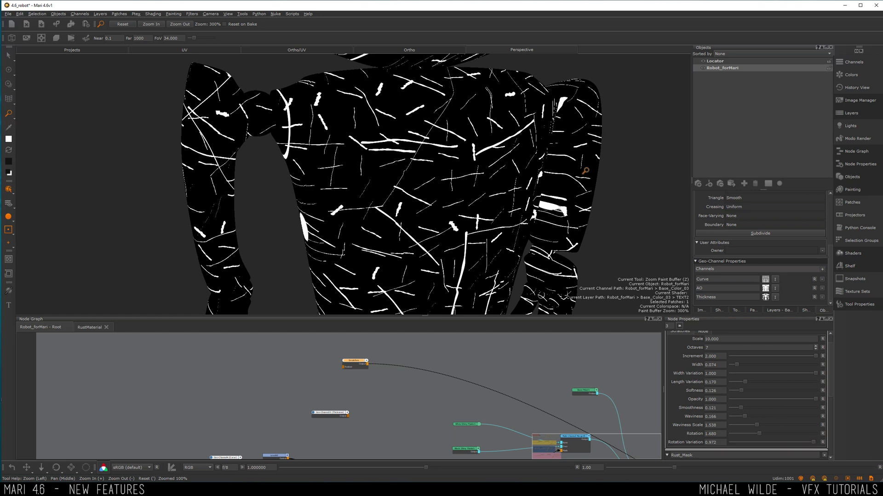
# Examine the scratch pattern across the robot's torso, arms, neck and head from several angles
pyautogui.keyDown('alt'); pyautogui.moveTo(585, 171); pyautogui.dragTo(418, 150); pyautogui.keyUp('alt')
pyautogui.keyDown('alt'); pyautogui.moveTo(418, 149); pyautogui.dragTo(564, 134, button='right'); pyautogui.keyUp('alt')
pyautogui.keyDown('alt'); pyautogui.moveTo(602, 210); pyautogui.dragTo(379, 142, button='right'); pyautogui.keyUp('alt')
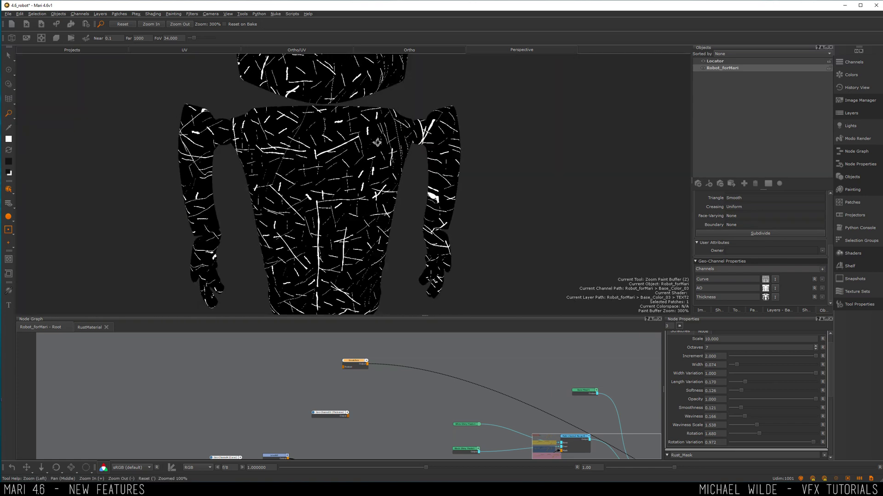
pyautogui.keyDown('alt'); pyautogui.moveTo(379, 142); pyautogui.dragTo(453, 138); pyautogui.keyUp('alt')
pyautogui.keyDown('alt'); pyautogui.moveTo(453, 138); pyautogui.dragTo(417, 179, button='middle'); pyautogui.keyUp('alt')
pyautogui.keyDown('alt'); pyautogui.moveTo(417, 179); pyautogui.dragTo(516, 259, button='right'); pyautogui.keyUp('alt')
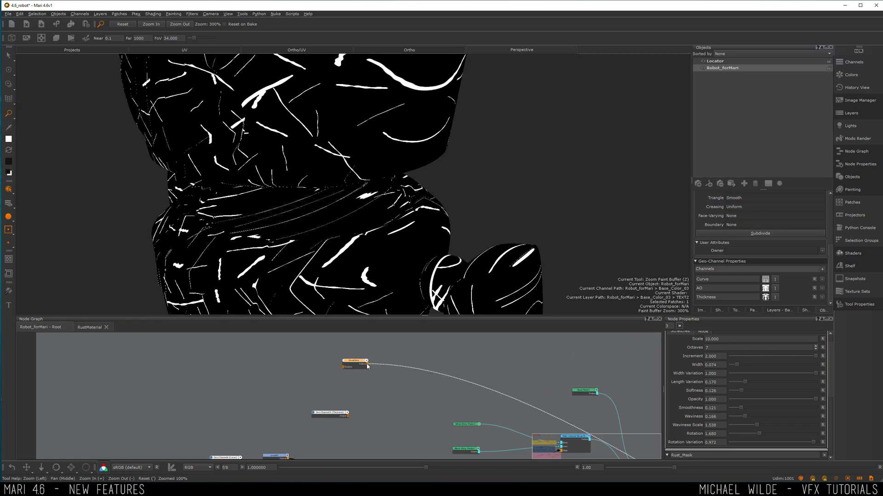
pyautogui.keyDown('alt'); pyautogui.moveTo(319, 147); pyautogui.dragTo(360, 149); pyautogui.keyUp('alt')
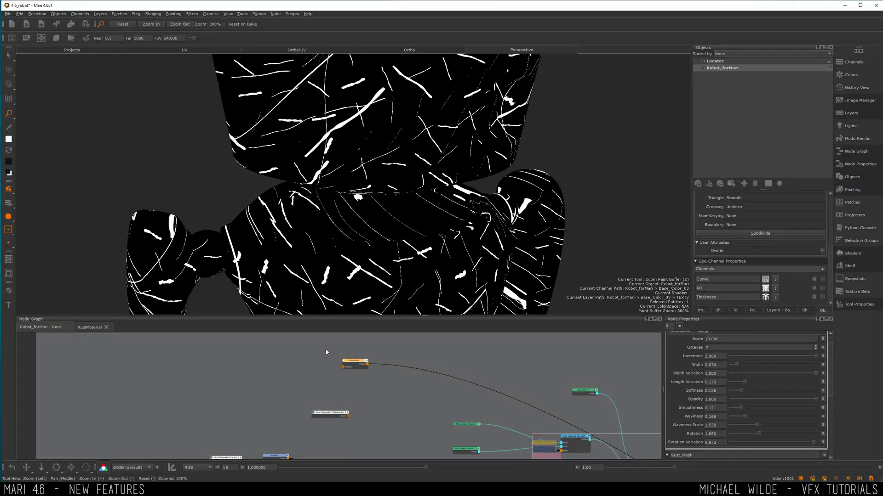
# Delete the Scratches node, create a Brick node and show it on the model with its properties open
pyautogui.press('Delete')
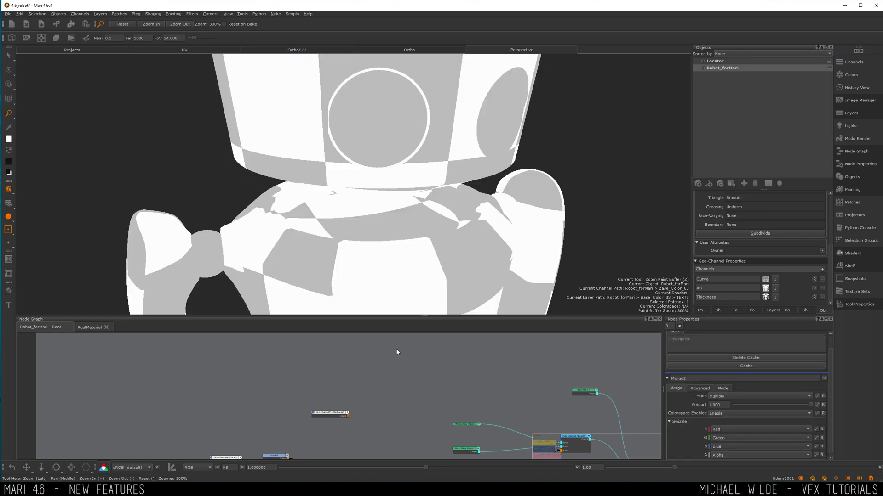
pyautogui.press('Tab')
pyautogui.write('bric')
pyautogui.press('Down')
pyautogui.press('Return')
pyautogui.doubleClick(404, 351)
pyautogui.press('1')
# Adjust the brick pattern to size 0.096, gap 0.173 and offset 0.295, and change its aspect
pyautogui.moveTo(723, 345); pyautogui.dragTo(737, 364)
pyautogui.moveTo(767, 371); pyautogui.dragTo(748, 371)
pyautogui.moveTo(722, 381); pyautogui.dragTo(719, 380)
pyautogui.moveTo(499, 185); pyautogui.dragTo(488, 187)
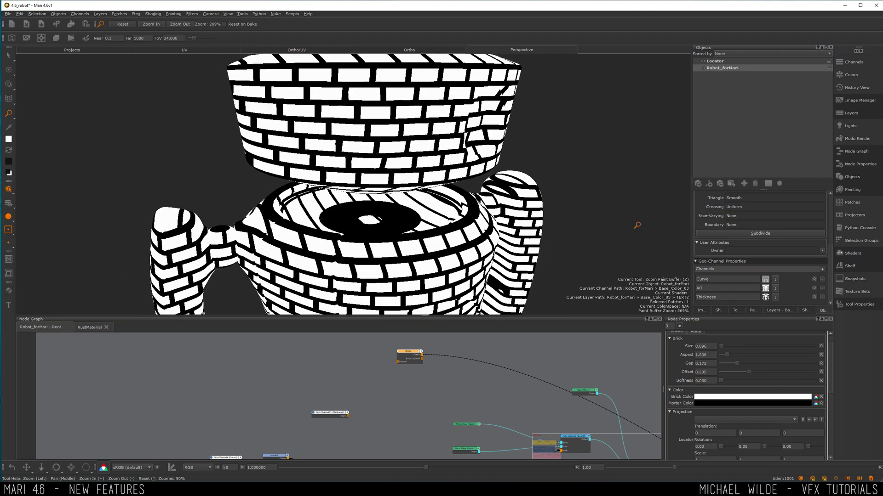
# Examine how the brick pattern wraps around the robot's head, neck opening and shoulders
pyautogui.moveTo(570, 196)
pyautogui.keyDown('alt'); pyautogui.mouseDown()
pyautogui.moveTo(508, 172)
pyautogui.moveTo(460, 175)
pyautogui.moveTo(433, 137)
pyautogui.moveTo(498, 145)
pyautogui.moveTo(361, 185)
pyautogui.moveTo(456, 192)
pyautogui.mouseUp(); pyautogui.keyUp('alt')
pyautogui.keyDown('alt'); pyautogui.moveTo(456, 191); pyautogui.dragTo(368, 174, button='right'); pyautogui.keyUp('alt')
pyautogui.keyDown('alt'); pyautogui.moveTo(368, 173); pyautogui.dragTo(394, 144); pyautogui.keyUp('alt')
pyautogui.keyDown('alt'); pyautogui.moveTo(394, 144); pyautogui.dragTo(386, 183, button='right'); pyautogui.keyUp('alt')
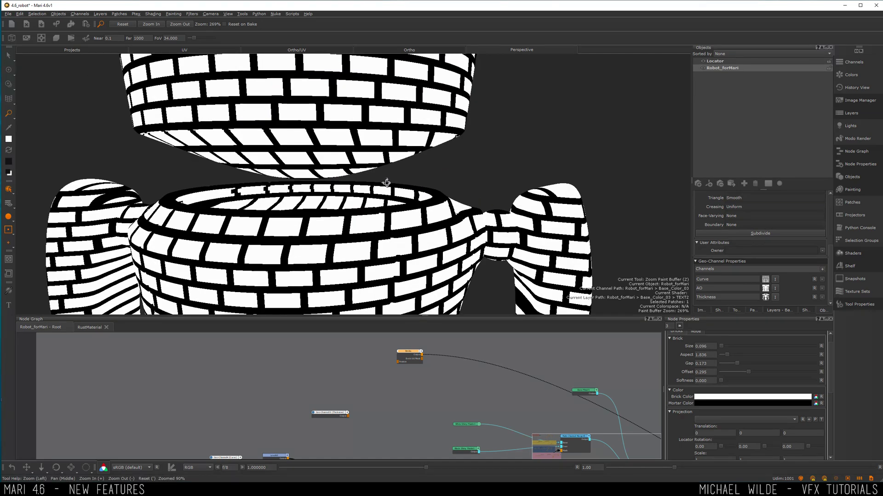
pyautogui.moveTo(387, 183)
pyautogui.keyDown('alt'); pyautogui.mouseDown()
pyautogui.moveTo(500, 168)
pyautogui.moveTo(453, 172)
pyautogui.mouseUp(); pyautogui.keyUp('alt')
pyautogui.keyDown('alt'); pyautogui.moveTo(453, 172); pyautogui.dragTo(428, 216, button='right'); pyautogui.keyUp('alt')
pyautogui.moveTo(427, 216)
pyautogui.keyDown('alt'); pyautogui.mouseDown()
pyautogui.moveTo(421, 196)
pyautogui.moveTo(431, 184)
pyautogui.mouseUp(); pyautogui.keyUp('alt')
pyautogui.keyDown('alt'); pyautogui.moveTo(432, 183); pyautogui.dragTo(425, 168, button='right'); pyautogui.keyUp('alt')
pyautogui.keyDown('alt'); pyautogui.moveTo(425, 168); pyautogui.dragTo(418, 176); pyautogui.keyUp('alt')
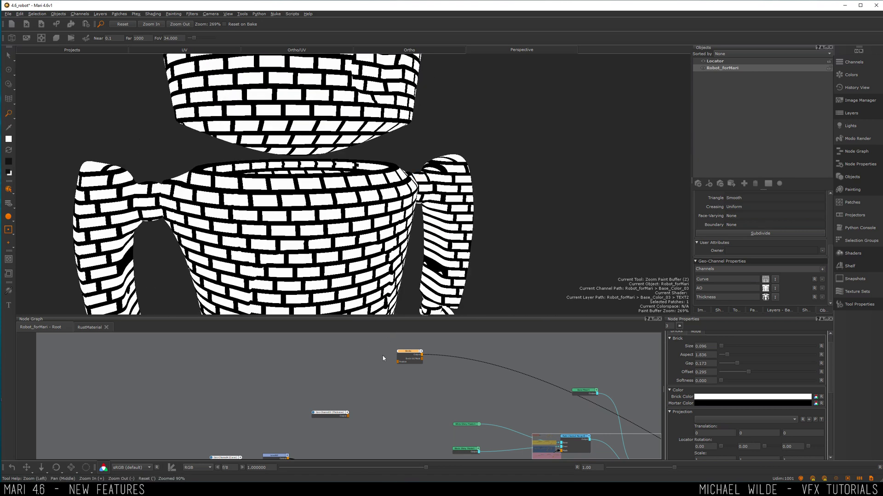
# Replace the Brick node with a Checkerboard node shown on the model and set its tiles to about 148
pyautogui.moveTo(384, 377); pyautogui.dragTo(411, 343)
pyautogui.press('Delete')
pyautogui.press('Tab')
pyautogui.write('check')
pyautogui.press('Down')
pyautogui.press('Return')
pyautogui.press('1')
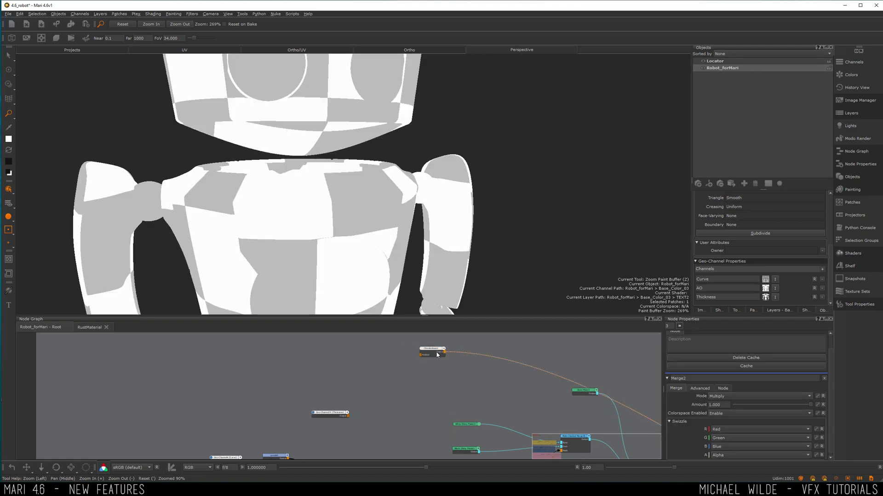
pyautogui.click(437, 354)
pyautogui.moveTo(729, 337); pyautogui.dragTo(748, 339)
# Create a Curvature node, place it to the left of the Checkerboard node, open its properties and show it on the model
pyautogui.press('Tab')
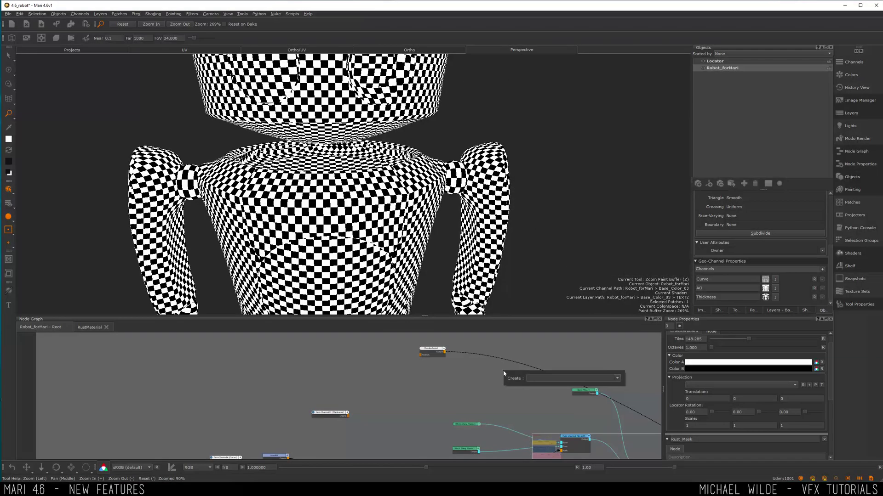
pyautogui.write('cur')
pyautogui.press('Return')
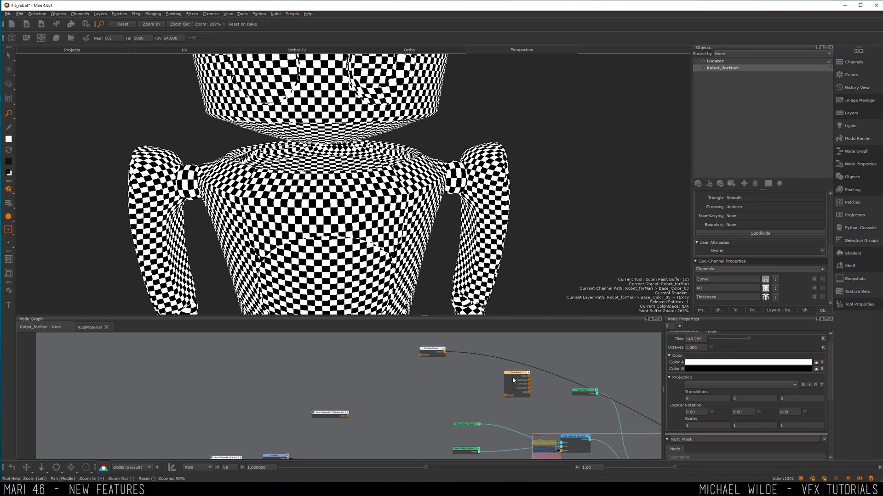
pyautogui.moveTo(514, 380); pyautogui.dragTo(355, 351)
pyautogui.doubleClick(355, 351)
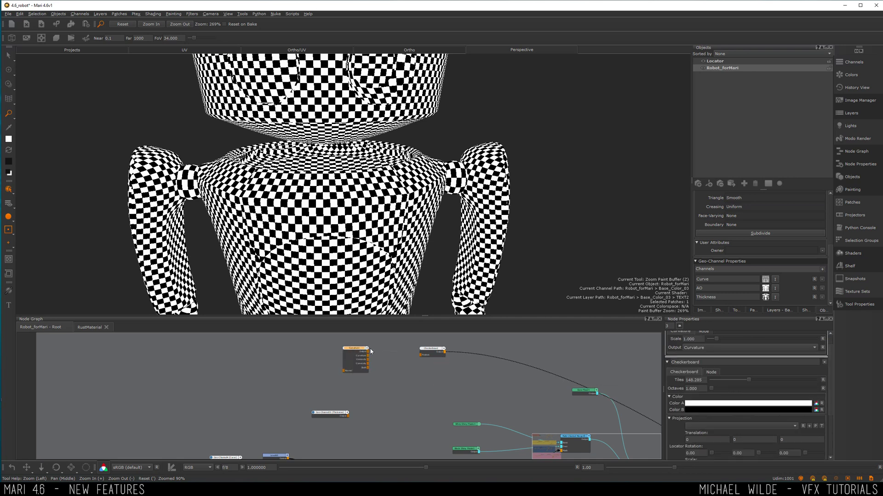
pyautogui.press('1')
pyautogui.click(376, 354)
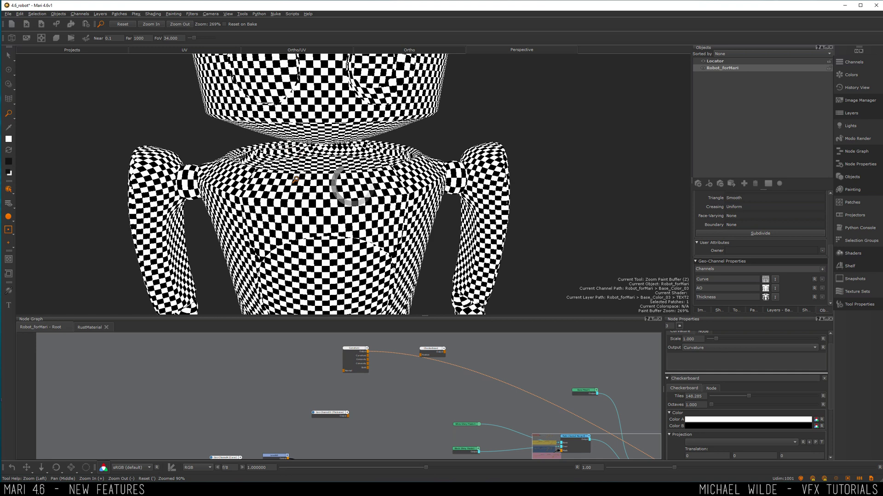
# Lower the Curvature node's scale to near zero to sharpen the edge detection on the robot
pyautogui.keyDown('alt'); pyautogui.moveTo(295, 180); pyautogui.dragTo(313, 170); pyautogui.keyUp('alt')
pyautogui.click(352, 349)
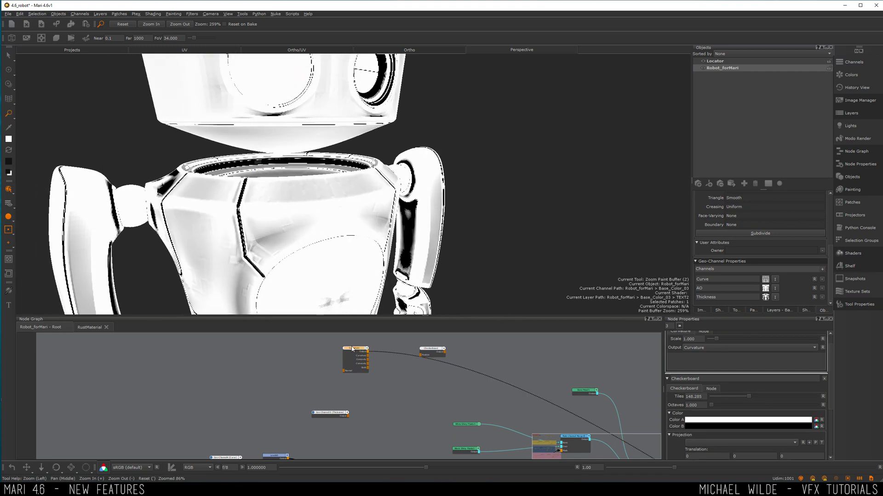
pyautogui.moveTo(716, 339)
pyautogui.mouseDown()
pyautogui.moveTo(745, 339)
pyautogui.moveTo(710, 338)
pyautogui.mouseUp()
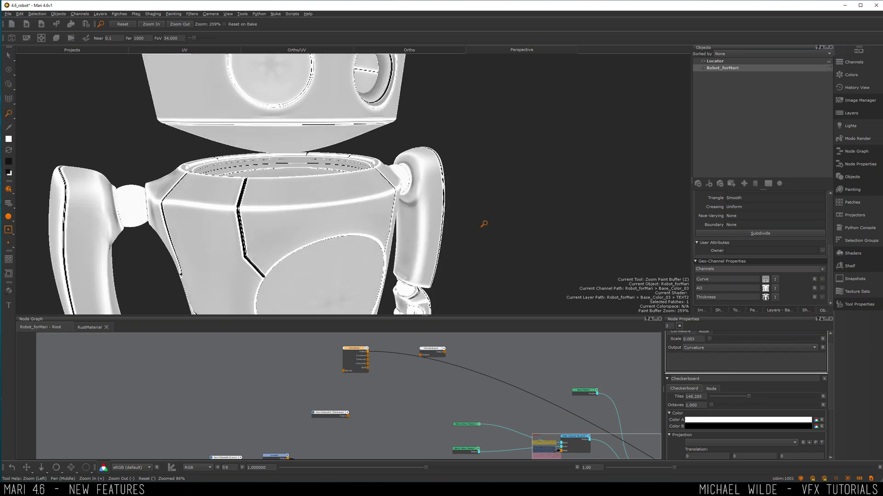
# Examine the curvature and concavity masks along the edges and creases of the robot's head, neck and torso
pyautogui.keyDown('alt'); pyautogui.moveTo(409, 209); pyautogui.dragTo(380, 188); pyautogui.keyUp('alt')
pyautogui.keyDown('alt'); pyautogui.moveTo(631, 291); pyautogui.dragTo(415, 193, button='right'); pyautogui.keyUp('alt')
pyautogui.moveTo(415, 193)
pyautogui.keyDown('alt'); pyautogui.mouseDown()
pyautogui.moveTo(577, 142)
pyautogui.moveTo(639, 139)
pyautogui.mouseUp(); pyautogui.keyUp('alt')
pyautogui.keyDown('alt'); pyautogui.moveTo(376, 142); pyautogui.dragTo(375, 176, button='right'); pyautogui.keyUp('alt')
pyautogui.moveTo(375, 176)
pyautogui.keyDown('alt'); pyautogui.mouseDown()
pyautogui.moveTo(329, 163)
pyautogui.moveTo(305, 172)
pyautogui.moveTo(390, 151)
pyautogui.moveTo(304, 159)
pyautogui.moveTo(457, 182)
pyautogui.moveTo(404, 154)
pyautogui.mouseUp(); pyautogui.keyUp('alt')
pyautogui.scroll(5, 353, 165)
pyautogui.press('z')
pyautogui.keyDown('alt'); pyautogui.moveTo(353, 165); pyautogui.dragTo(318, 159, button='right'); pyautogui.keyUp('alt')
pyautogui.keyDown('alt'); pyautogui.moveTo(317, 159); pyautogui.dragTo(342, 213, button='middle'); pyautogui.keyUp('alt')
pyautogui.keyDown('alt'); pyautogui.moveTo(342, 213); pyautogui.dragTo(377, 156, button='right'); pyautogui.keyUp('alt')
pyautogui.keyDown('alt'); pyautogui.moveTo(377, 156); pyautogui.dragTo(451, 138); pyautogui.keyUp('alt')
pyautogui.keyDown('alt'); pyautogui.moveTo(451, 138); pyautogui.dragTo(412, 124, button='middle'); pyautogui.keyUp('alt')
pyautogui.keyDown('alt'); pyautogui.moveTo(412, 124); pyautogui.dragTo(412, 181, button='right'); pyautogui.keyUp('alt')
pyautogui.keyDown('alt'); pyautogui.moveTo(412, 181); pyautogui.dragTo(351, 144); pyautogui.keyUp('alt')
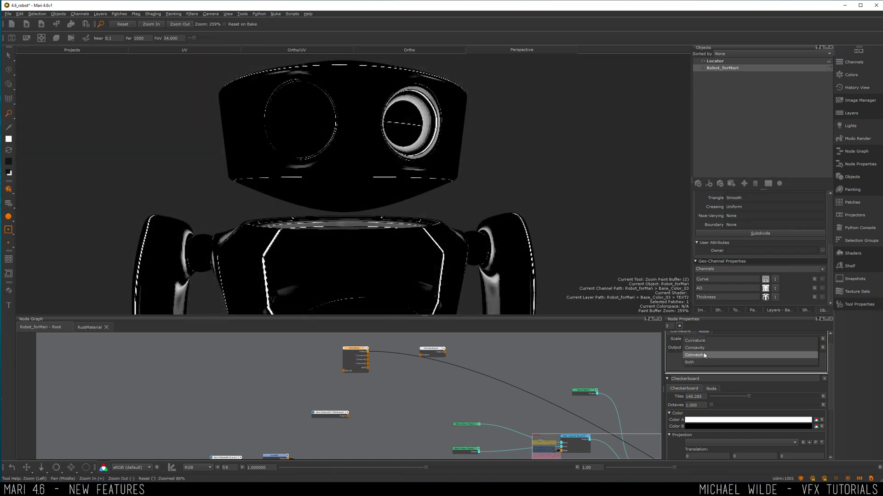
# Switch the Curvature node's output to Convexity, then to Both, and back to Curvature, comparing the masks
pyautogui.click(705, 355)
pyautogui.scroll(3, 575, 284)
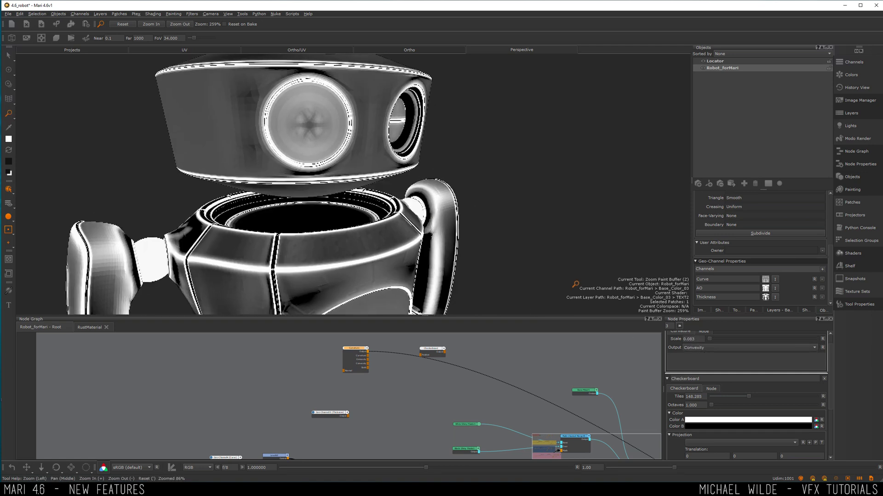
pyautogui.click(708, 348)
pyautogui.click(717, 355)
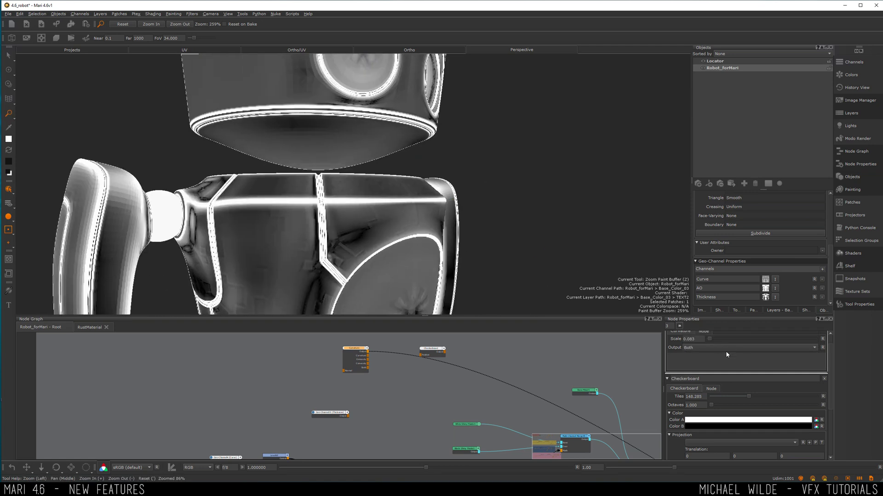
pyautogui.click(731, 348)
pyautogui.click(703, 327)
# Delete the Curvature and Checkerboard nodes, create a Projection node and place it above the network
pyautogui.moveTo(309, 335); pyautogui.dragTo(466, 374)
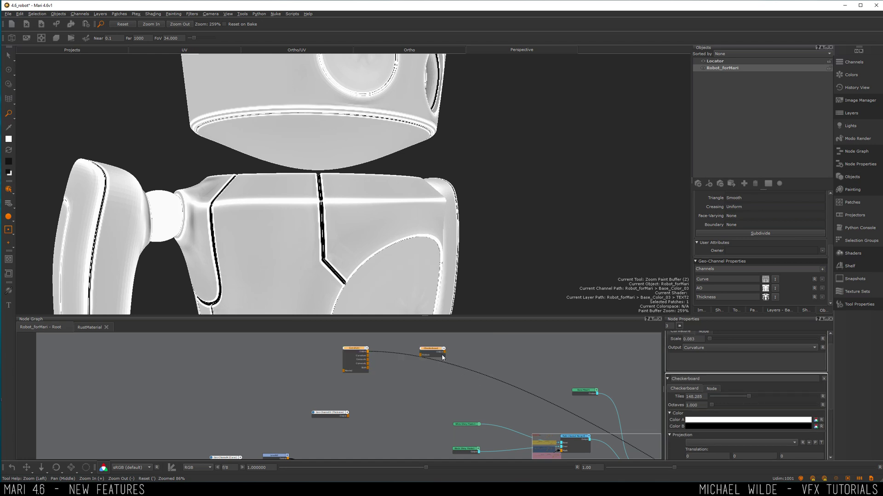
pyautogui.press('Delete')
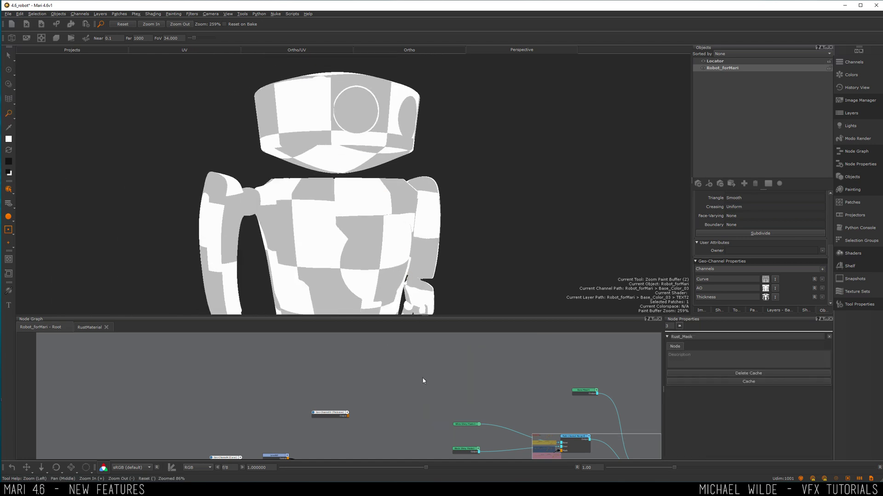
pyautogui.moveTo(422, 380); pyautogui.dragTo(374, 380, button='middle')
pyautogui.press('Tab')
pyautogui.write('proje')
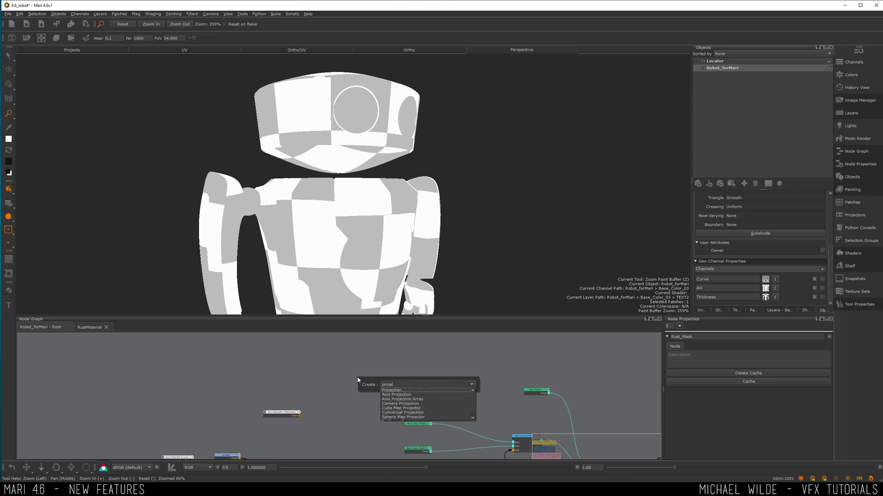
pyautogui.press('Return')
pyautogui.moveTo(366, 382); pyautogui.dragTo(345, 361)
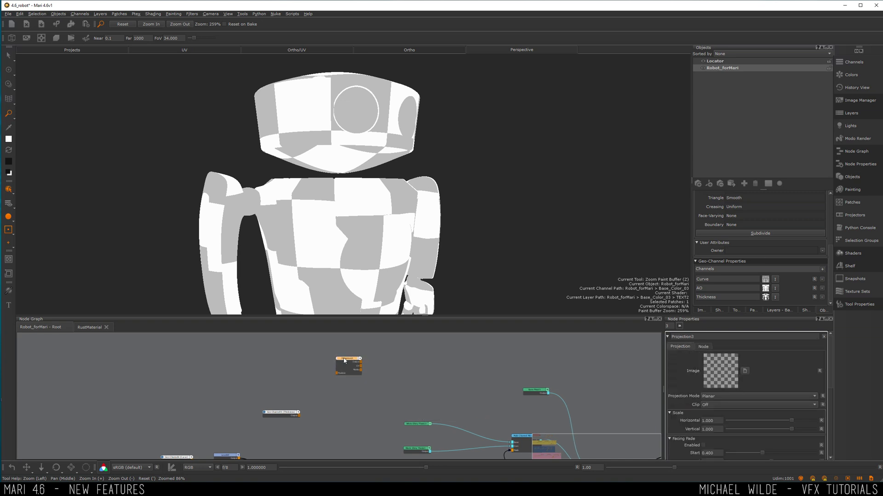
# Load the image SignsElectricity0021_2_S (1).png into the Projection node and move the node closer to the network
pyautogui.keyDown('alt'); pyautogui.moveTo(403, 194); pyautogui.dragTo(381, 194); pyautogui.keyUp('alt')
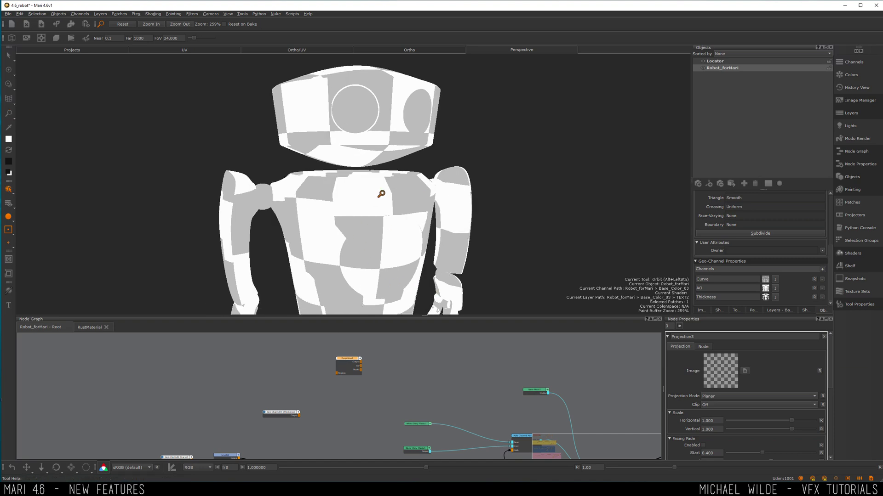
pyautogui.click(859, 100)
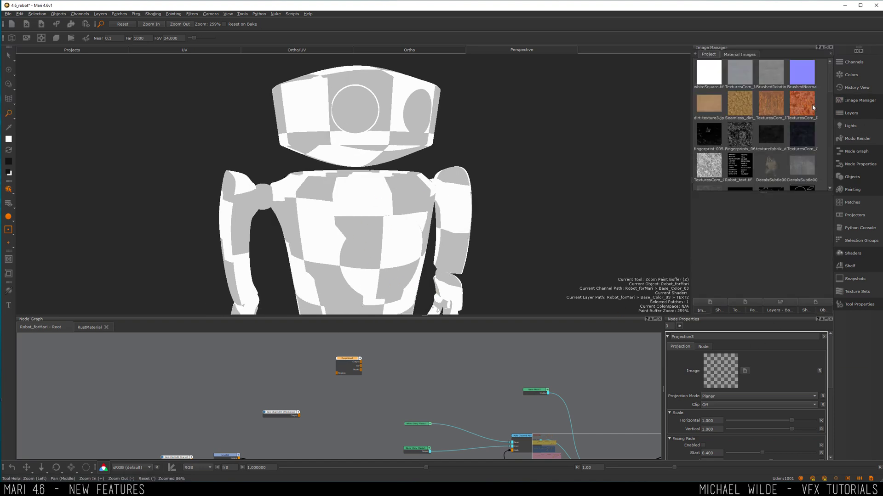
pyautogui.moveTo(829, 79); pyautogui.dragTo(829, 181)
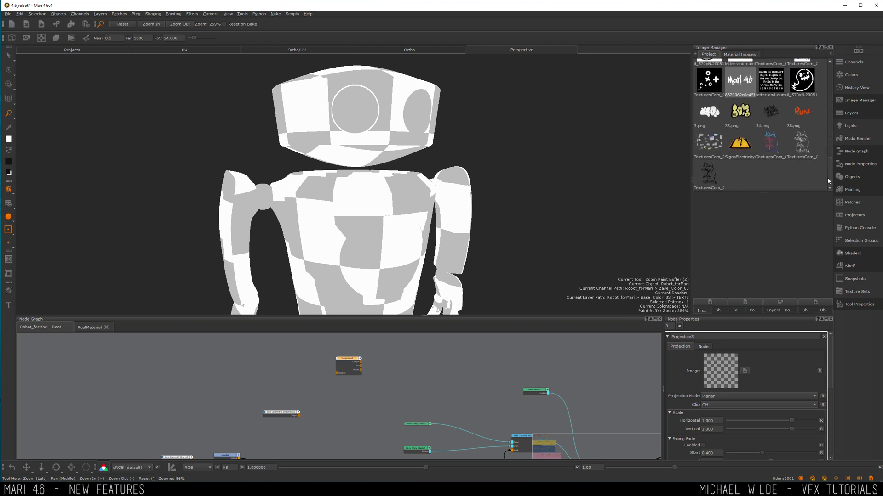
pyautogui.moveTo(740, 143); pyautogui.dragTo(733, 366)
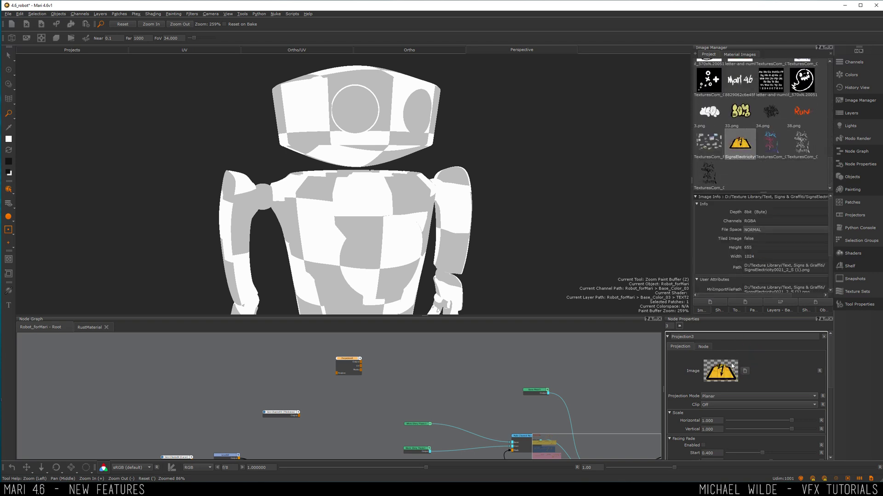
pyautogui.moveTo(344, 361); pyautogui.dragTo(371, 375)
# Examine how the planar projection of the warning sign falls across the robot's head, torso and arms from several angles
pyautogui.keyDown('alt'); pyautogui.moveTo(494, 213); pyautogui.dragTo(351, 183, button='middle'); pyautogui.keyUp('alt')
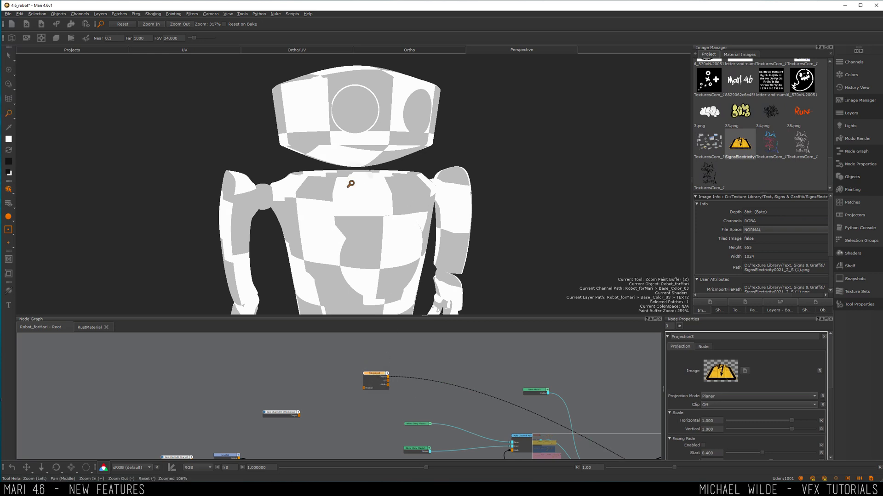
pyautogui.keyDown('alt'); pyautogui.moveTo(350, 183); pyautogui.dragTo(354, 225, button='right'); pyautogui.keyUp('alt')
pyautogui.keyDown('alt'); pyautogui.moveTo(360, 192); pyautogui.dragTo(297, 167); pyautogui.keyUp('alt')
pyautogui.keyDown('alt'); pyautogui.moveTo(296, 167); pyautogui.dragTo(269, 165, button='right'); pyautogui.keyUp('alt')
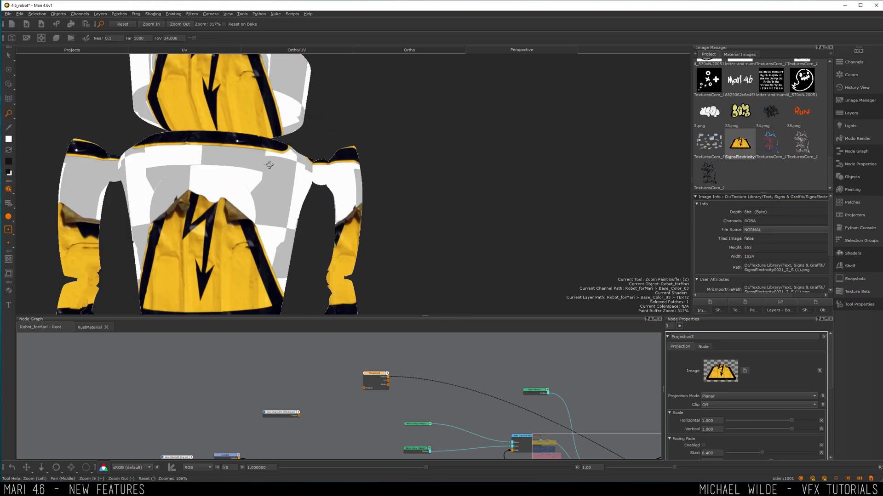
pyautogui.keyDown('alt'); pyautogui.moveTo(270, 164); pyautogui.dragTo(266, 179); pyautogui.keyUp('alt')
pyautogui.keyDown('alt'); pyautogui.moveTo(257, 177); pyautogui.dragTo(389, 167, button='middle'); pyautogui.keyUp('alt')
pyautogui.keyDown('alt'); pyautogui.moveTo(388, 166); pyautogui.dragTo(427, 147); pyautogui.keyUp('alt')
pyautogui.keyDown('alt'); pyautogui.moveTo(427, 147); pyautogui.dragTo(464, 145, button='right'); pyautogui.keyUp('alt')
pyautogui.keyDown('alt'); pyautogui.moveTo(464, 146); pyautogui.dragTo(365, 154); pyautogui.keyUp('alt')
pyautogui.keyDown('alt'); pyautogui.moveTo(365, 154); pyautogui.dragTo(300, 125, button='middle'); pyautogui.keyUp('alt')
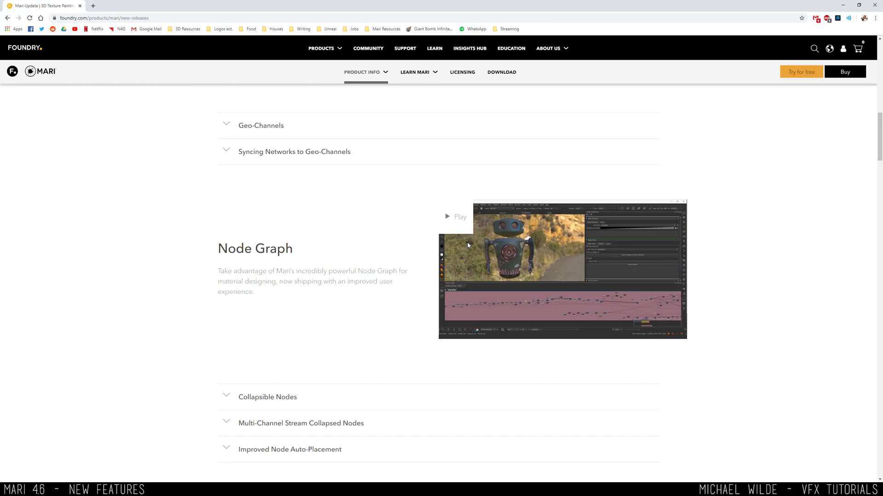
# Switch to Chrome, look through the Mari 4.6 release page and expand its Projection Nodes entry
pyautogui.scroll(7, 467, 247)
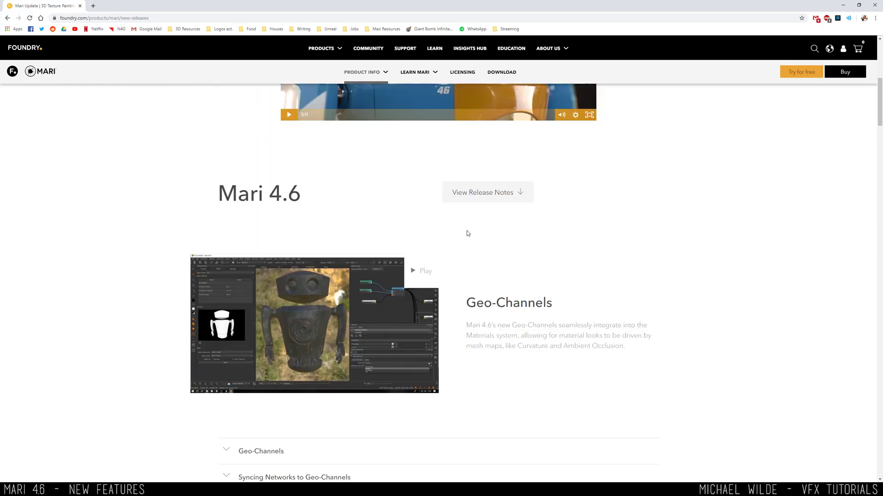
pyautogui.scroll(-7, 465, 232)
pyautogui.scroll(-5, 466, 231)
pyautogui.scroll(-4, 338, 208)
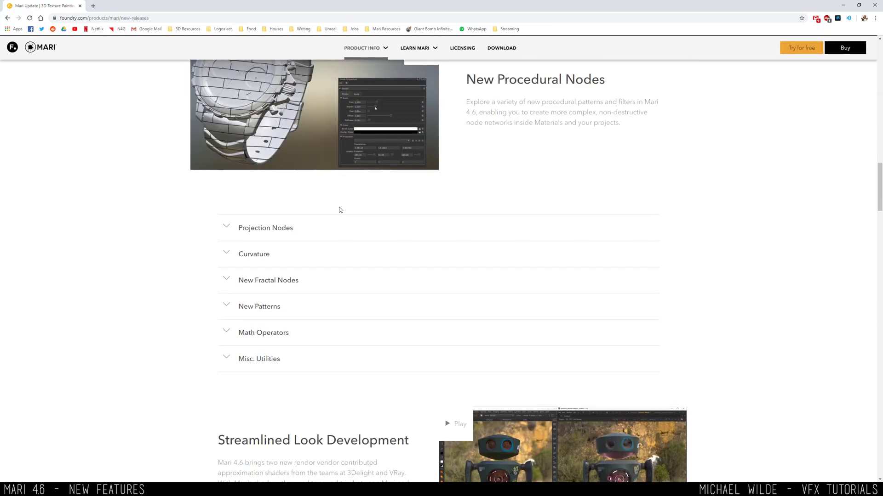
pyautogui.click(283, 225)
pyautogui.scroll(-2, 414, 221)
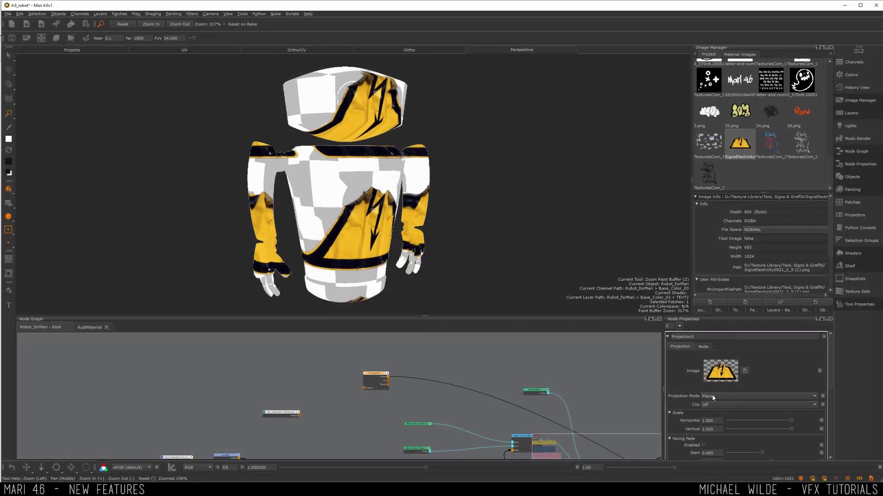
# Back in Mari, compare the Projection node's modes by switching to Cylindrical, to Spherical and back to Planar
pyautogui.click(713, 398)
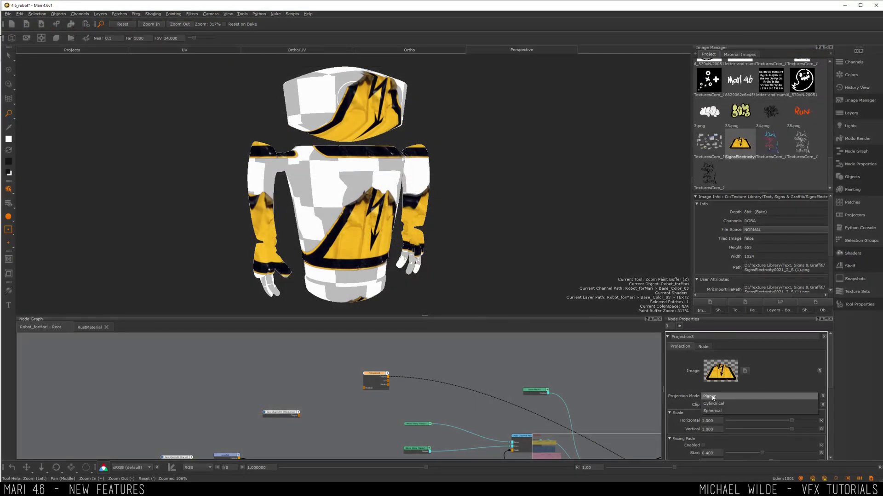
pyautogui.click(720, 404)
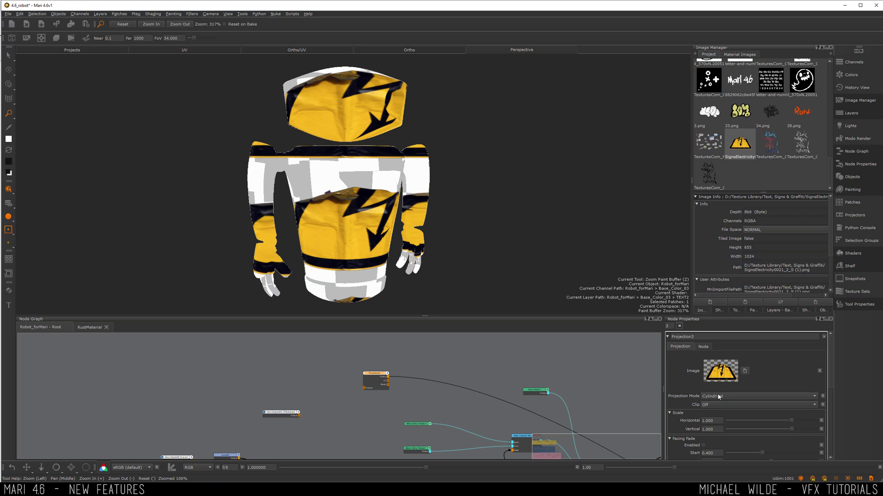
pyautogui.click(720, 397)
pyautogui.click(722, 404)
pyautogui.moveTo(405, 233)
pyautogui.keyDown('alt'); pyautogui.mouseDown()
pyautogui.moveTo(449, 205)
pyautogui.moveTo(389, 234)
pyautogui.mouseUp(); pyautogui.keyUp('alt')
pyautogui.click(724, 396)
pyautogui.click(724, 380)
# Try the Projection node's clipping as Horizontal and Vertical, and leave it on Both
pyautogui.click(715, 405)
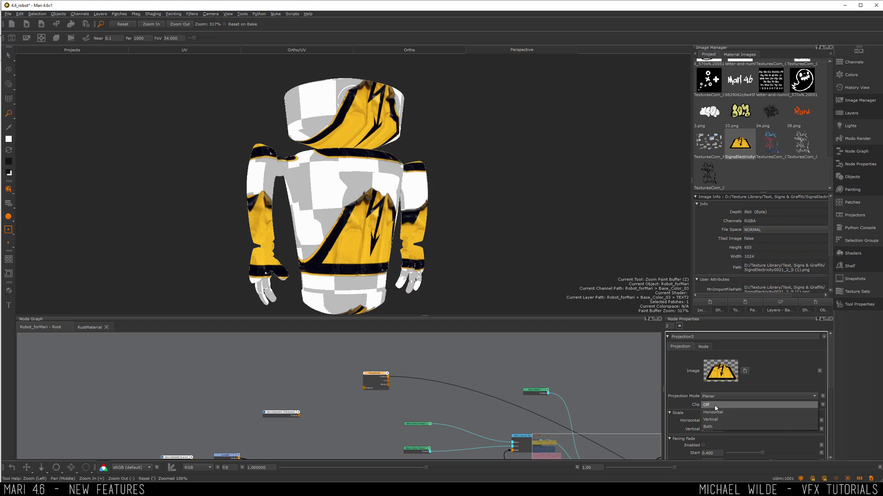
pyautogui.click(729, 412)
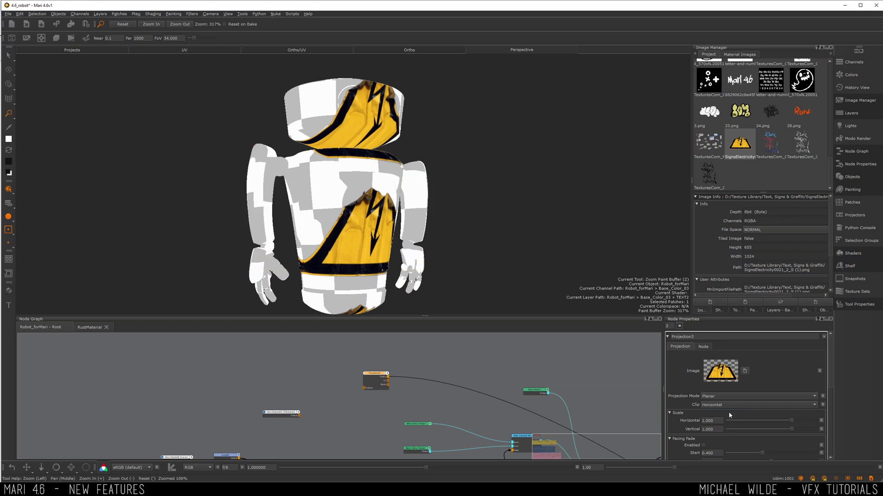
pyautogui.click(726, 407)
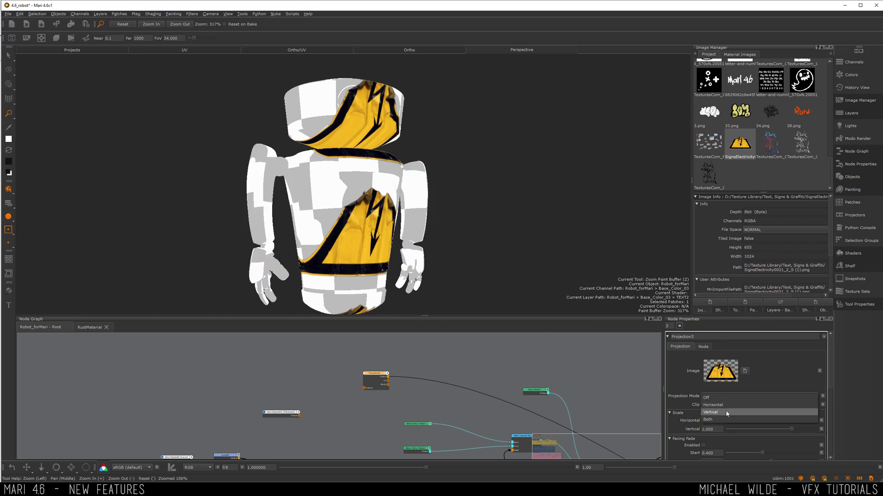
pyautogui.click(727, 412)
pyautogui.click(721, 404)
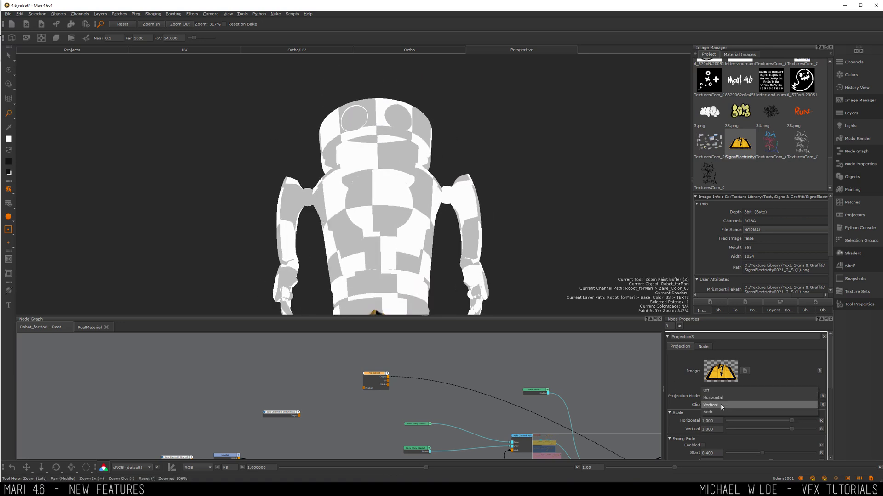
pyautogui.click(719, 412)
pyautogui.moveTo(416, 257)
pyautogui.keyDown('alt'); pyautogui.mouseDown()
pyautogui.moveTo(399, 153)
pyautogui.moveTo(630, 325)
pyautogui.mouseUp(); pyautogui.keyUp('alt')
# Try linking the Projection node's transform to the Perspective, Ortho and UV cameras in turn
pyautogui.scroll(-1, 831, 378)
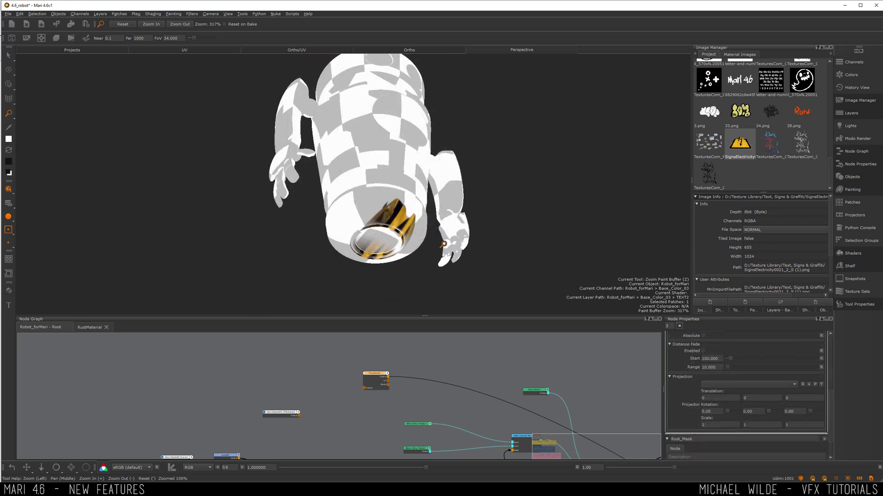
pyautogui.click(719, 384)
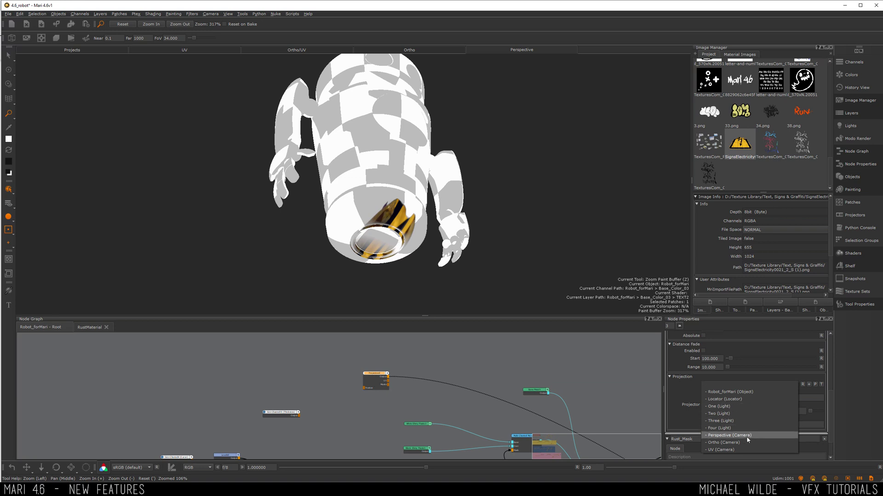
pyautogui.click(747, 436)
pyautogui.click(730, 386)
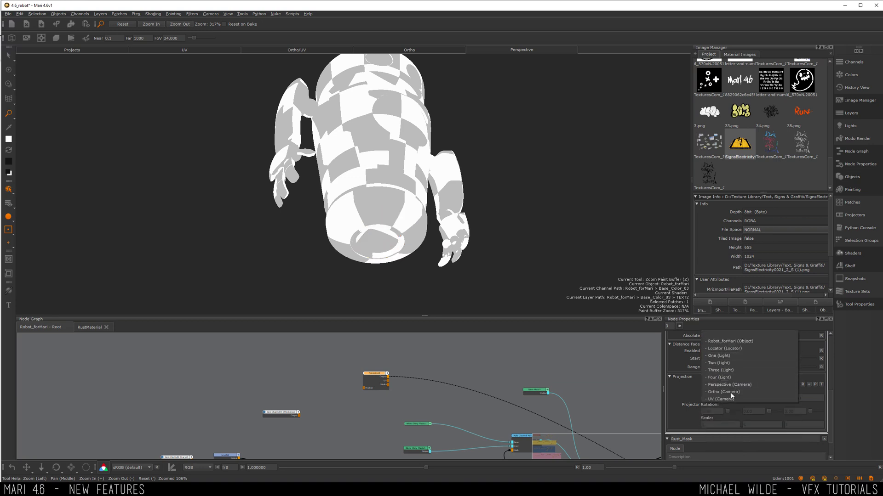
pyautogui.click(731, 395)
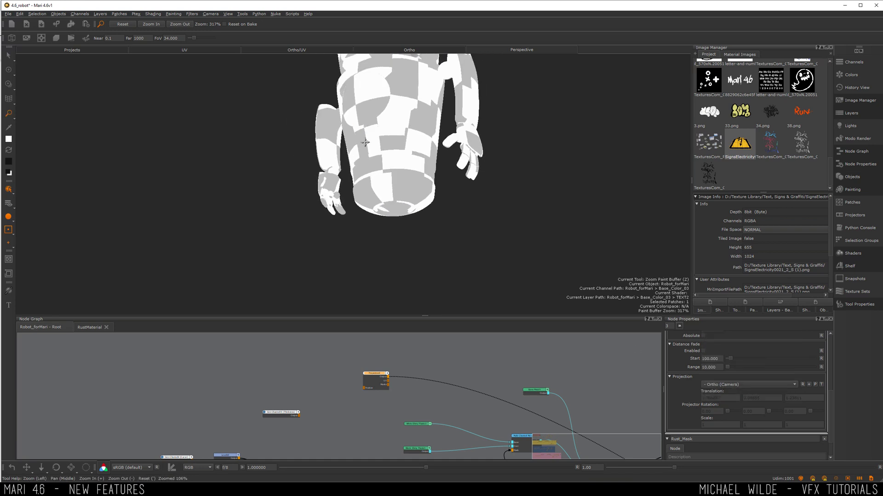
pyautogui.click(737, 385)
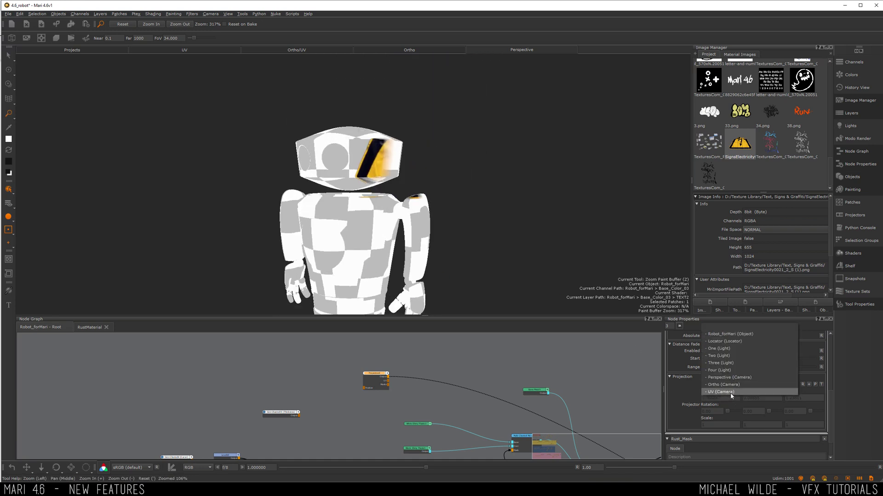
pyautogui.click(732, 395)
pyautogui.keyDown('alt'); pyautogui.moveTo(414, 194); pyautogui.dragTo(415, 154); pyautogui.keyUp('alt')
# Link the Projection node's transform to a new locator and select that locator in the object list
pyautogui.click(735, 385)
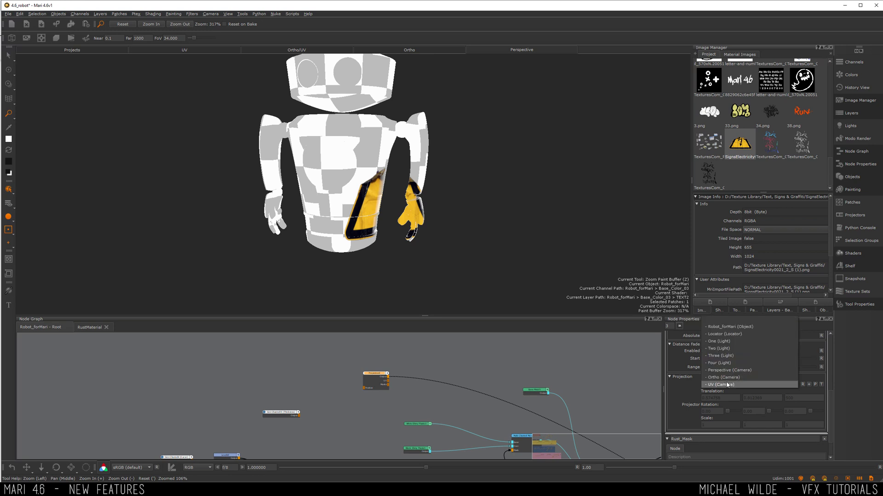
pyautogui.click(718, 320)
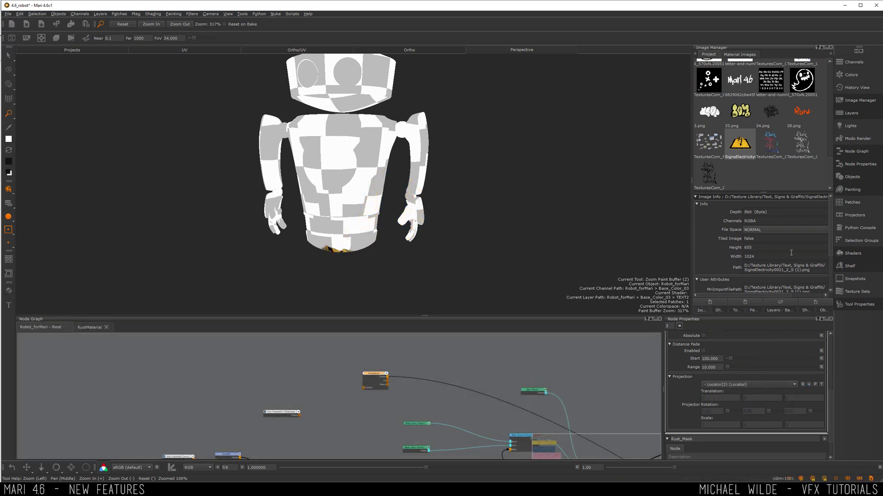
pyautogui.click(847, 176)
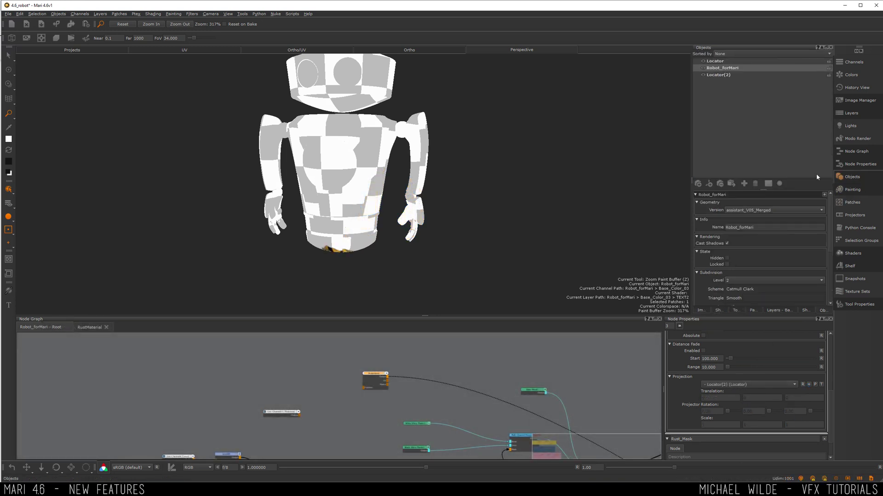
pyautogui.click(720, 75)
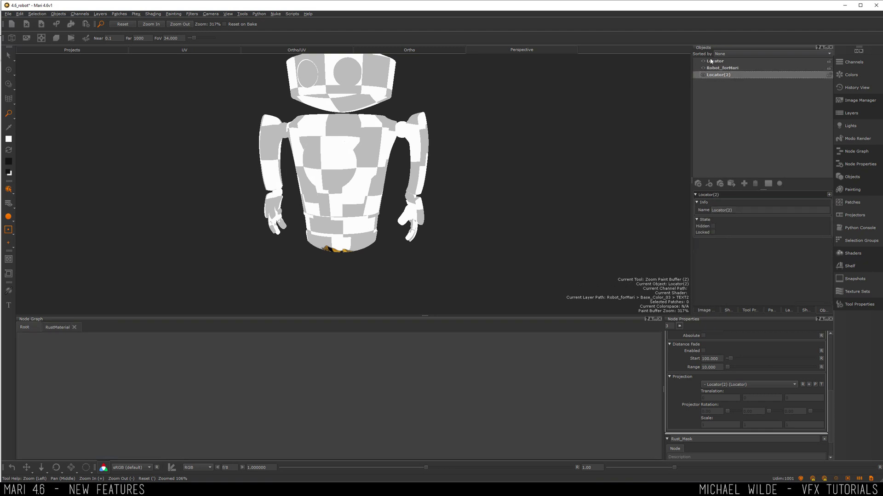
# Move the new locator up to the robot's torso with the Transform Selected Objects tool and check the projection from the side
pyautogui.moveTo(478, 156)
pyautogui.keyDown('alt'); pyautogui.mouseDown()
pyautogui.moveTo(524, 128)
pyautogui.moveTo(526, 156)
pyautogui.moveTo(385, 214)
pyautogui.moveTo(430, 167)
pyautogui.moveTo(524, 124)
pyautogui.mouseUp(); pyautogui.keyUp('alt')
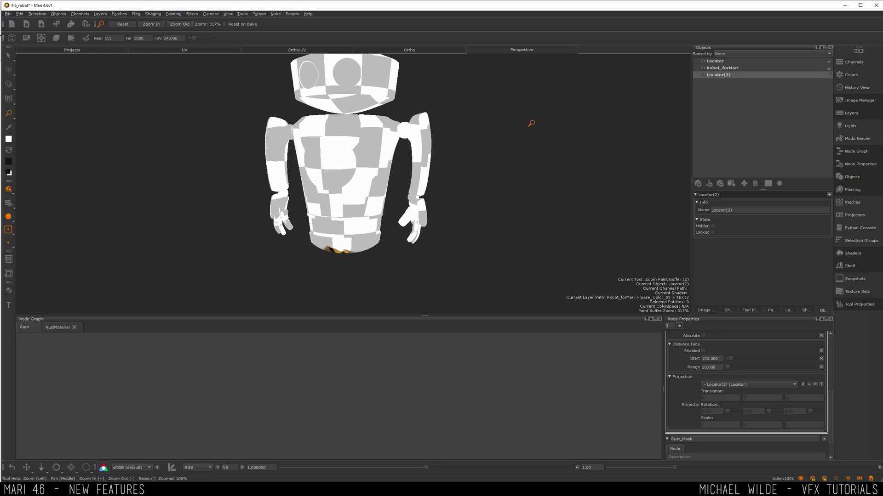
pyautogui.press('z')
pyautogui.click(9, 119)
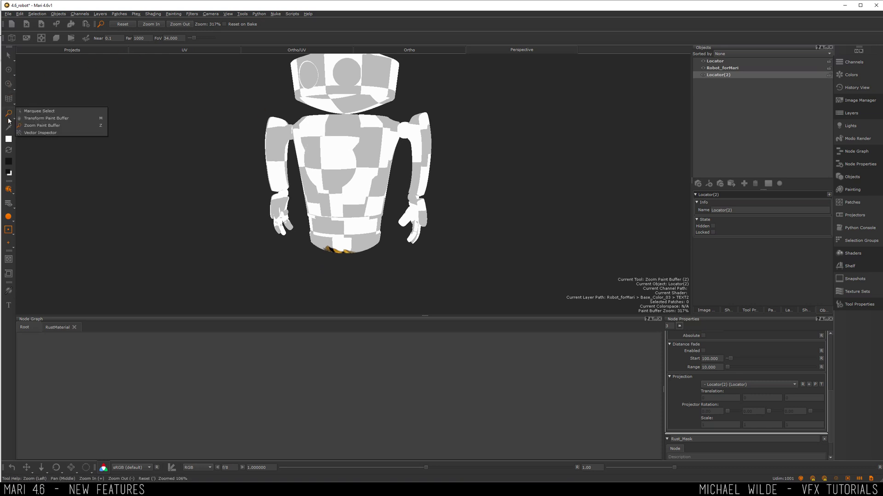
pyautogui.click(9, 70)
pyautogui.moveTo(10, 57)
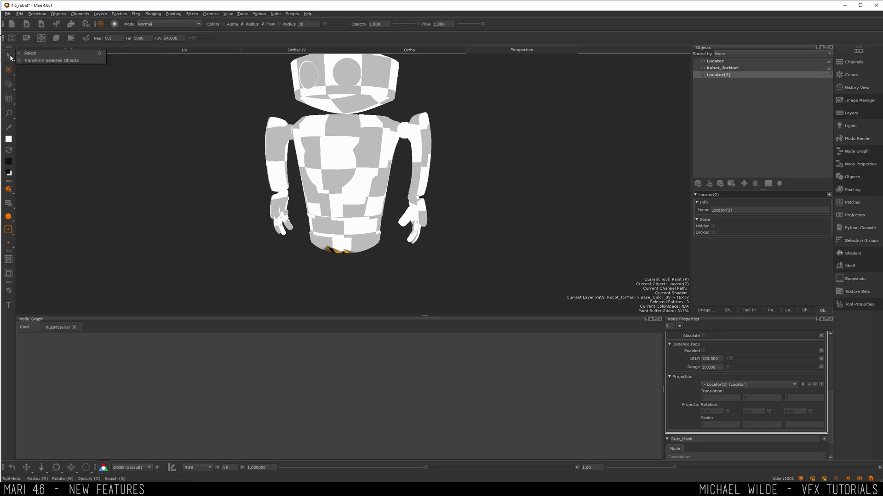
pyautogui.click(48, 60)
pyautogui.keyDown('alt'); pyautogui.moveTo(403, 252); pyautogui.dragTo(365, 263); pyautogui.keyUp('alt')
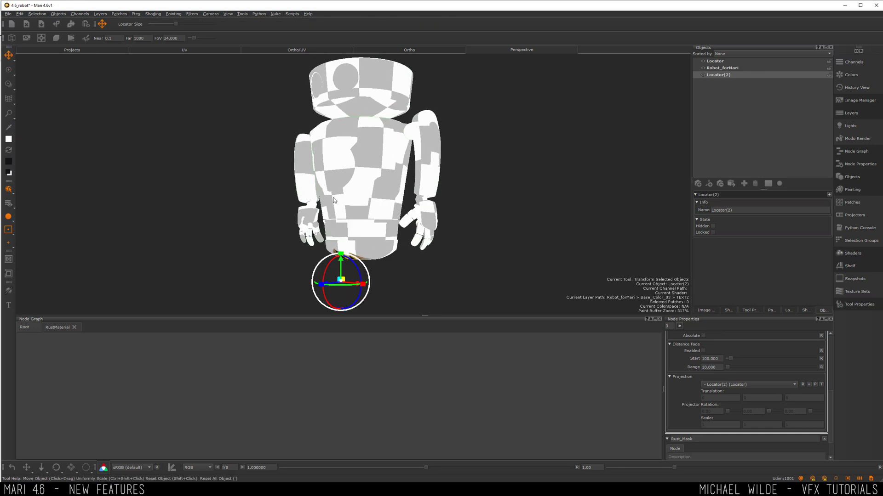
pyautogui.moveTo(340, 272); pyautogui.dragTo(337, 149)
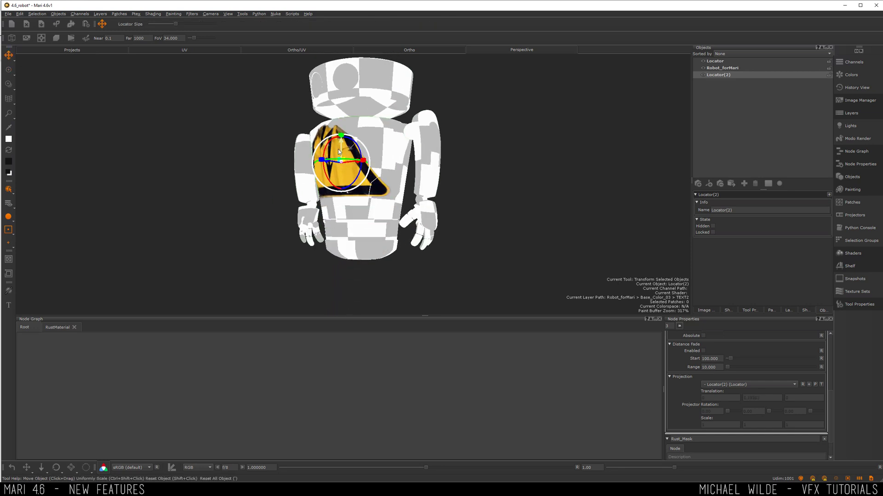
pyautogui.keyDown('alt'); pyautogui.moveTo(225, 162); pyautogui.dragTo(353, 191); pyautogui.keyUp('alt')
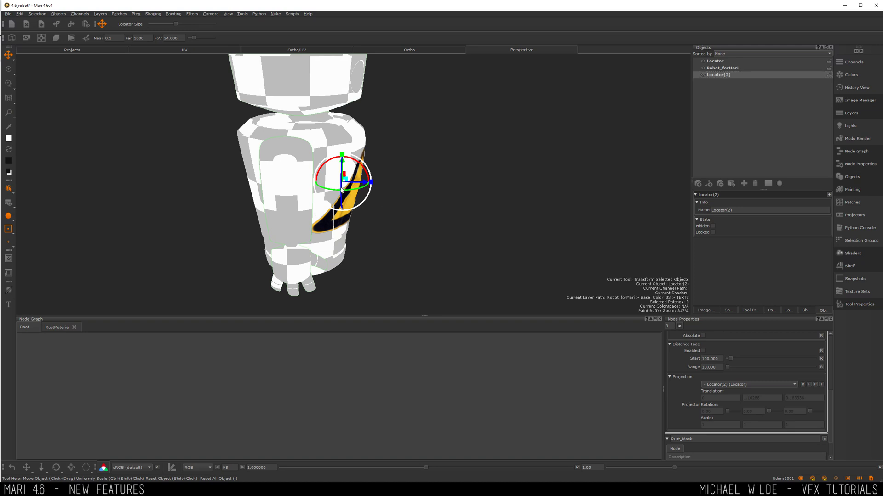
# Undo the robot's last transform, lock Robot_forMari and reselect the new locator
pyautogui.click(722, 68)
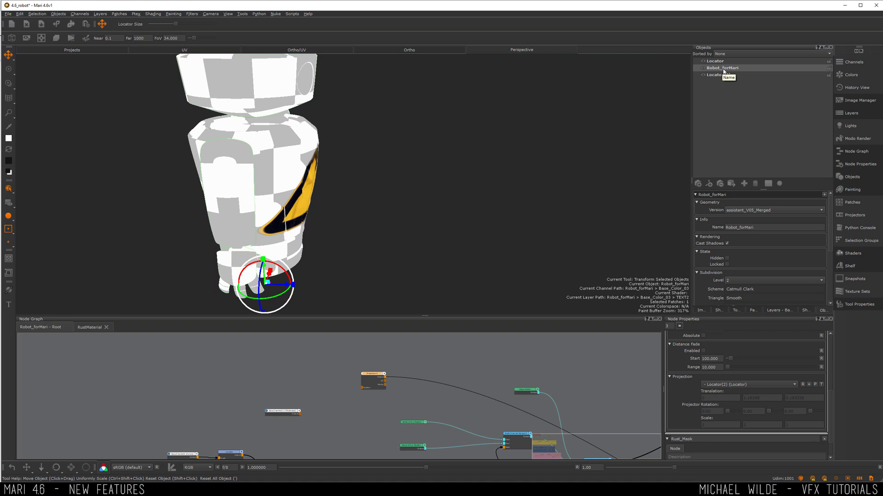
pyautogui.hotkey('ctrl', 'z')
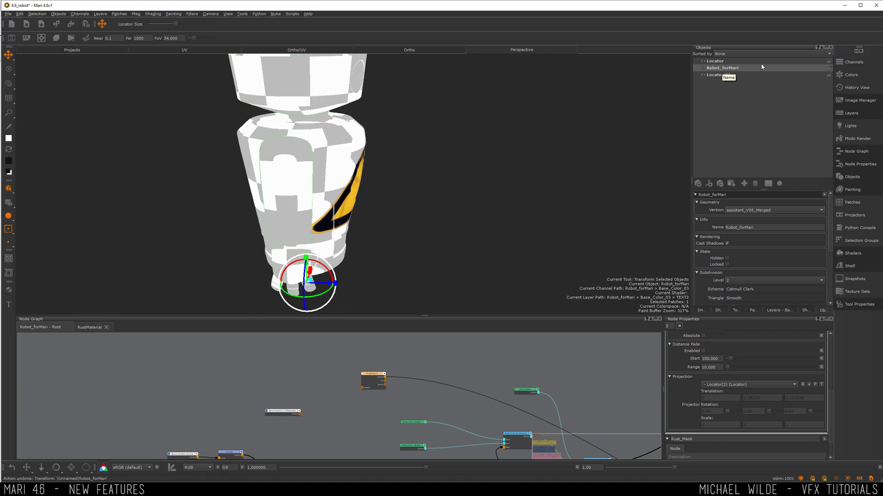
pyautogui.click(829, 69)
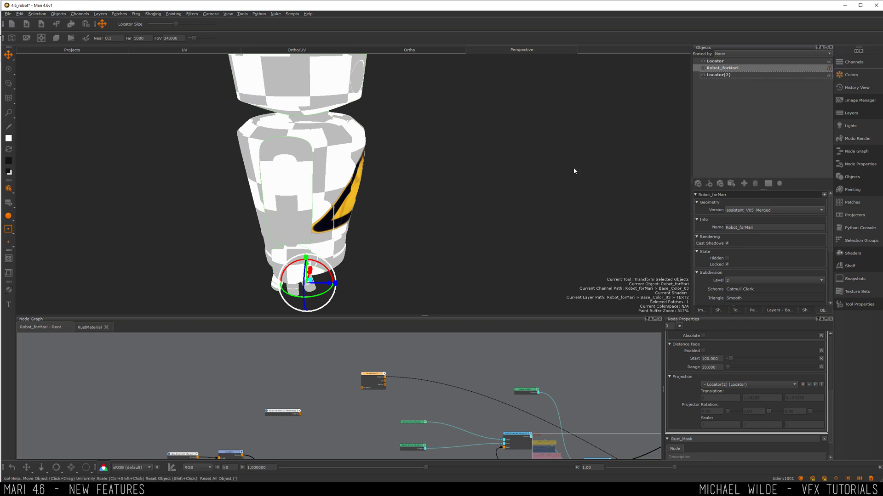
pyautogui.click(725, 76)
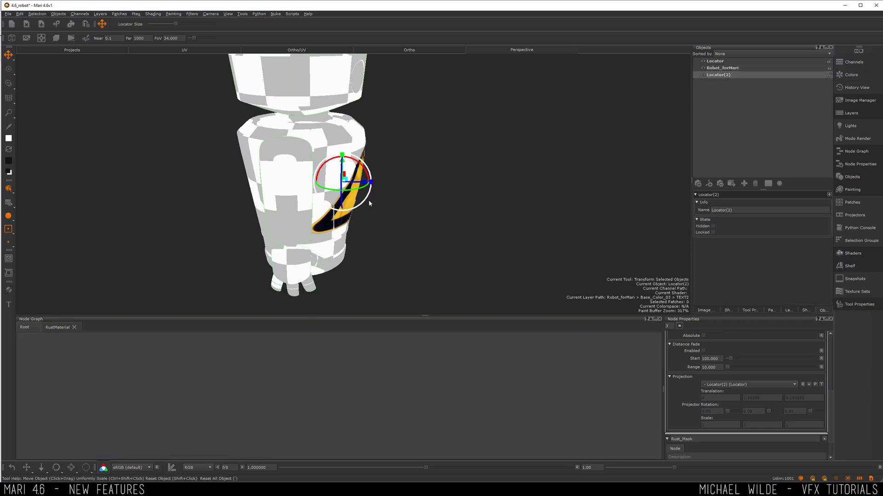
# Rotate the new locator so the warning sign projects across the robot's torso and arm
pyautogui.click(308, 190)
pyautogui.moveTo(386, 187)
pyautogui.keyDown('alt'); pyautogui.mouseDown()
pyautogui.moveTo(391, 178)
pyautogui.moveTo(377, 184)
pyautogui.mouseUp(); pyautogui.keyUp('alt')
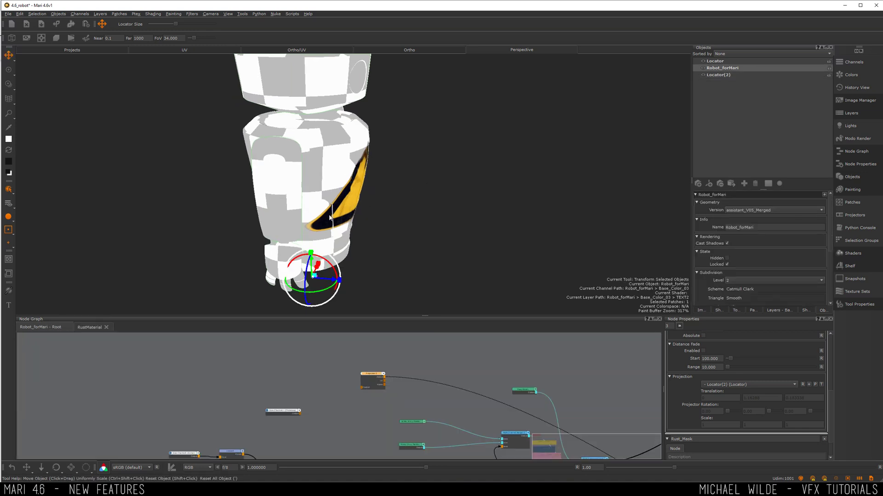
pyautogui.keyDown('alt'); pyautogui.moveTo(379, 219); pyautogui.dragTo(358, 181); pyautogui.keyUp('alt')
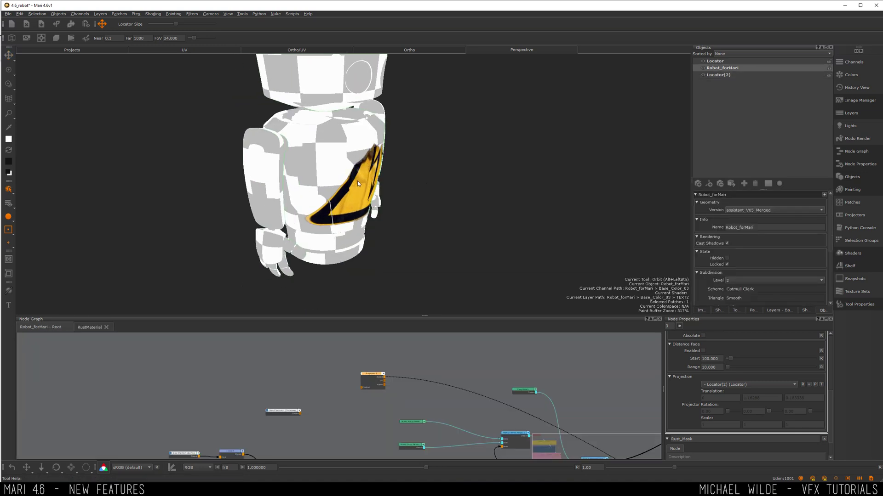
pyautogui.moveTo(302, 185); pyautogui.dragTo(452, 212)
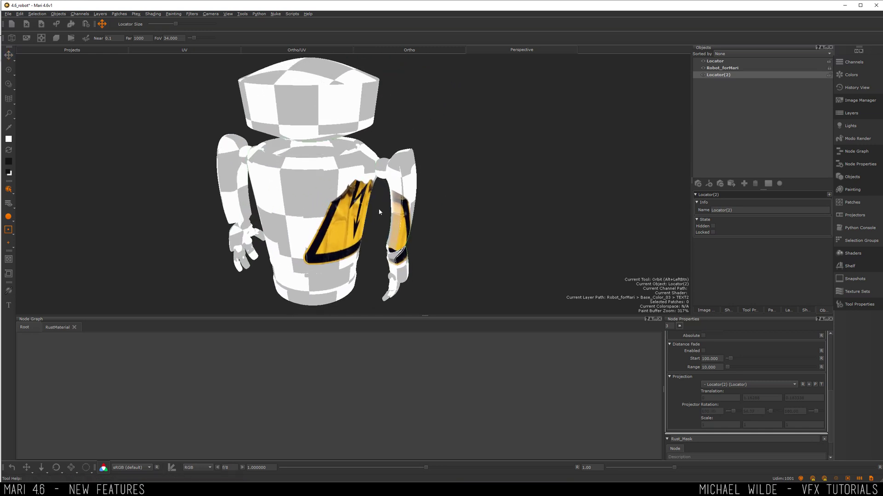
# Try the locator on the robot's head, place its projection smaller on the front of the torso, and reselect Robot_forMari
pyautogui.moveTo(355, 200); pyautogui.dragTo(344, 45)
pyautogui.keyDown('alt'); pyautogui.moveTo(374, 74); pyautogui.dragTo(427, 116); pyautogui.keyUp('alt')
pyautogui.press('w')
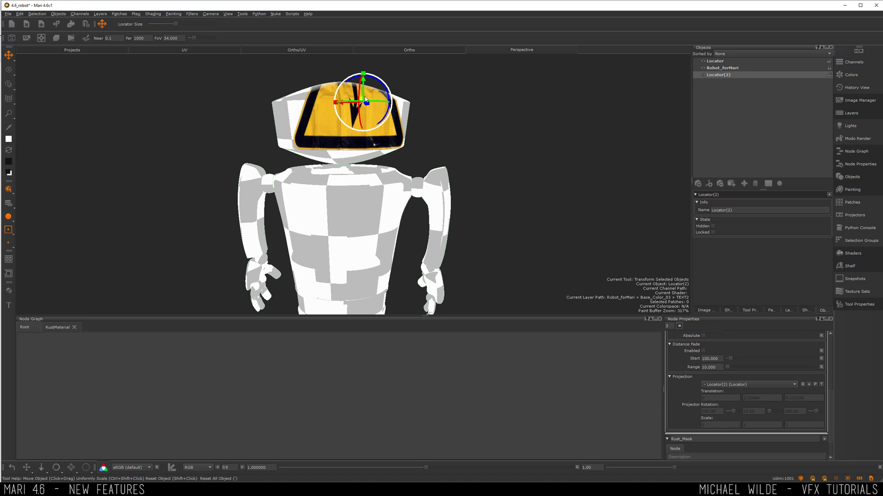
pyautogui.keyDown('alt'); pyautogui.moveTo(430, 75); pyautogui.dragTo(382, 206); pyautogui.keyUp('alt')
pyautogui.click(725, 69)
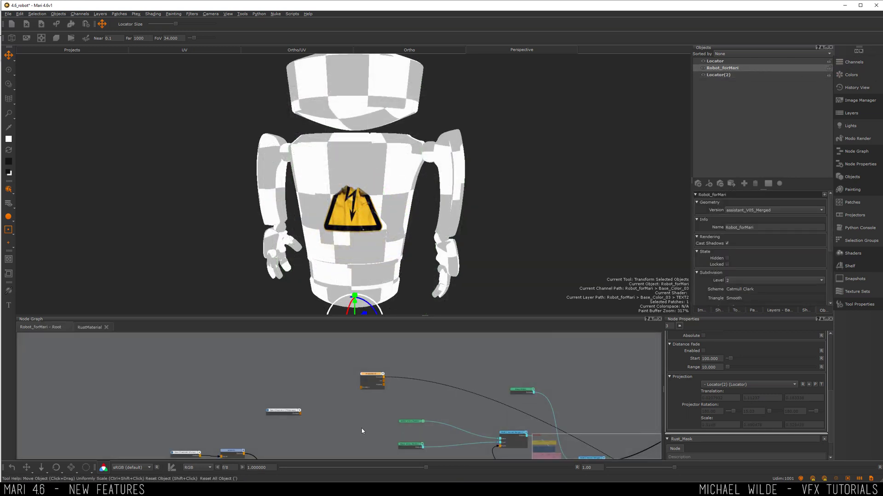
# Duplicate the Projection3 node, place the copy directly above the original and open the copy's properties
pyautogui.moveTo(382, 415); pyautogui.dragTo(439, 434, button='middle')
pyautogui.scroll(4, 413, 401)
pyautogui.click(456, 395)
pyautogui.press('c')
pyautogui.click(451, 355)
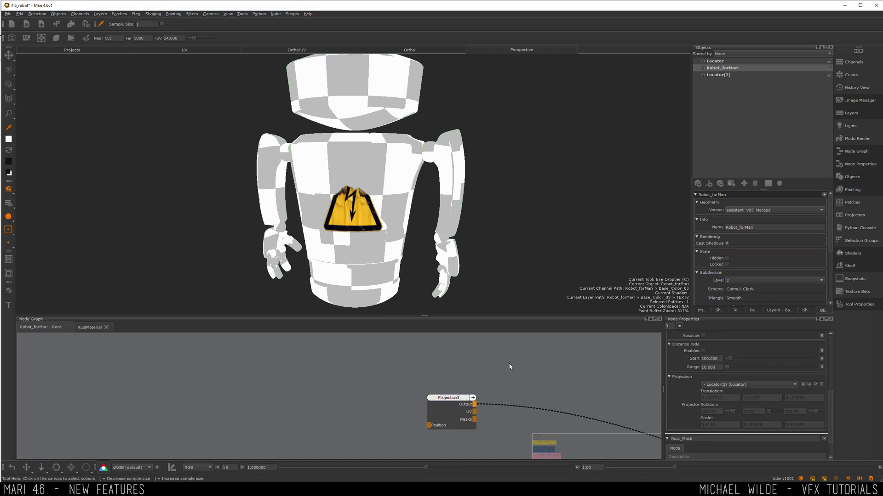
pyautogui.hotkey('ctrl', 'v')
pyautogui.press('v')
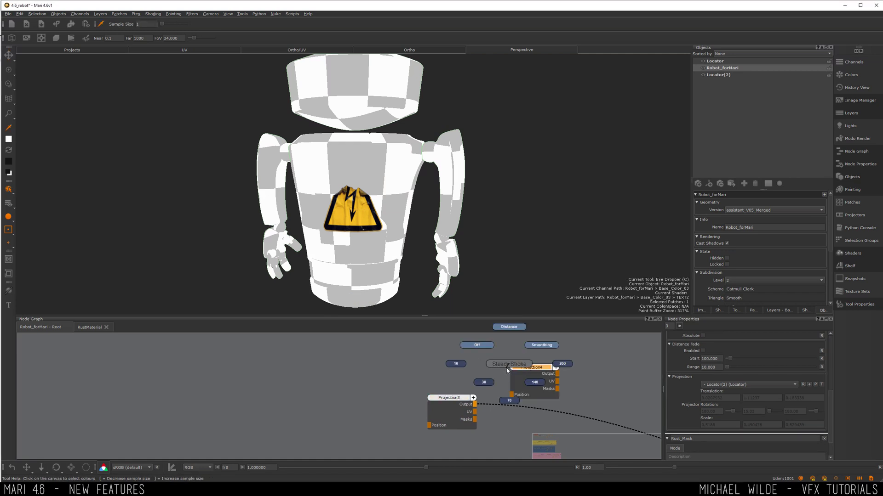
pyautogui.moveTo(530, 368)
pyautogui.mouseDown()
pyautogui.moveTo(431, 354)
pyautogui.moveTo(446, 350)
pyautogui.mouseUp()
pyautogui.doubleClick(446, 350)
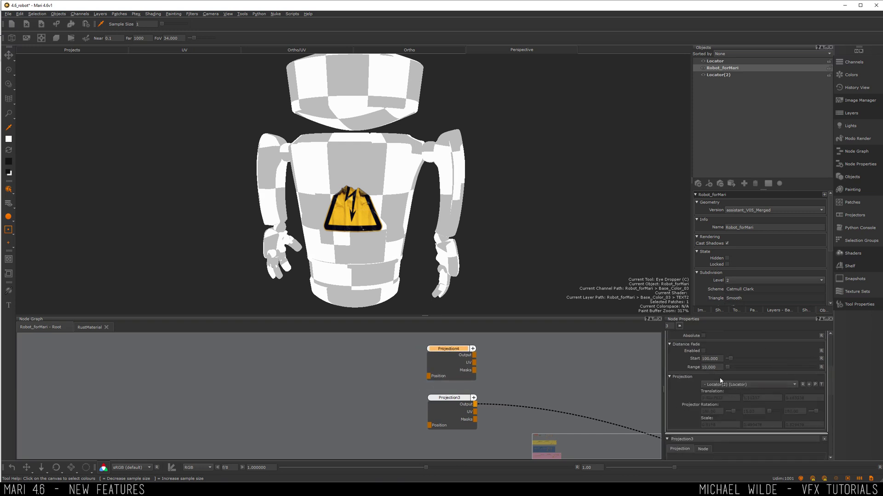
# Set the copied Projection node's image to TexturesCom_Posters0133_1_XL.png and connect its Output to the viewer
pyautogui.scroll(5, 671, 368)
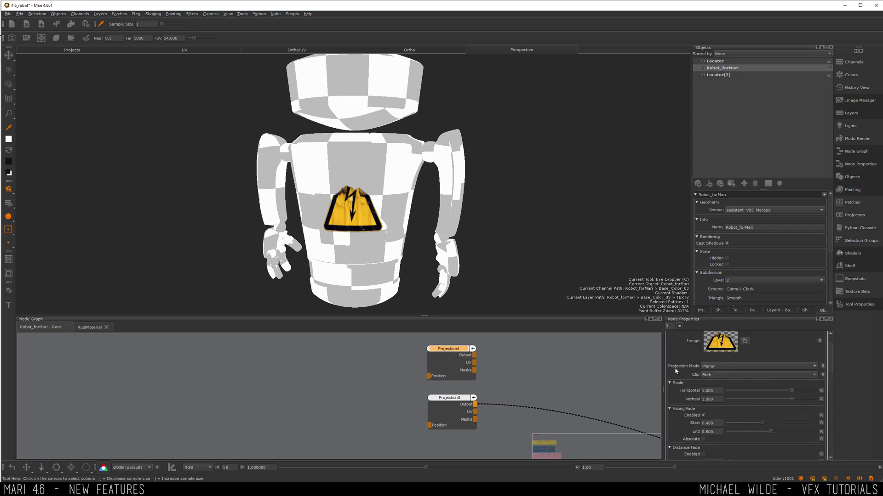
pyautogui.click(855, 101)
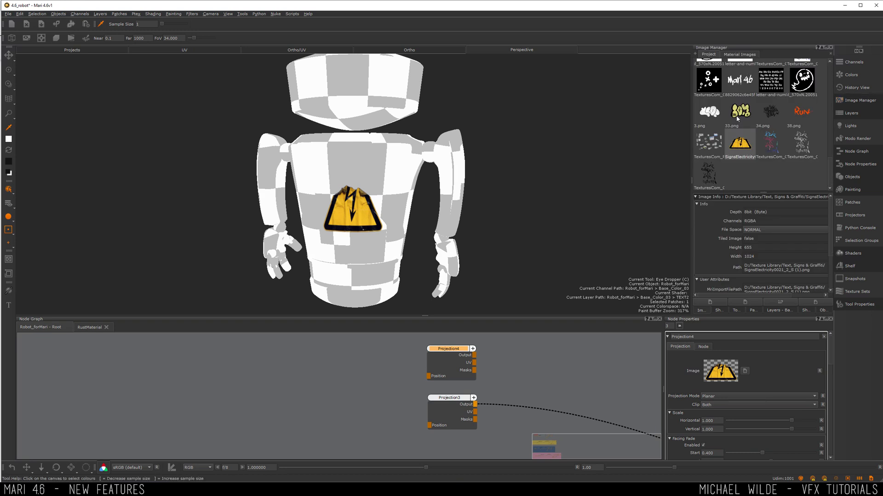
pyautogui.click(709, 143)
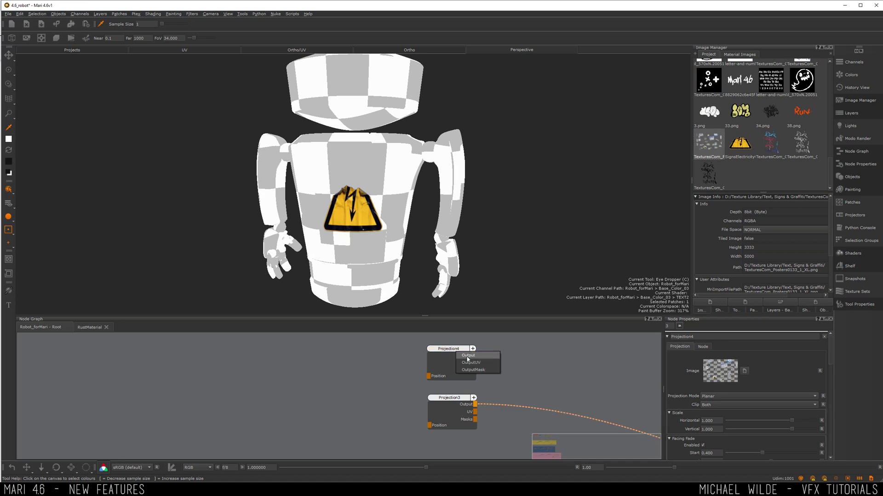
pyautogui.click(467, 356)
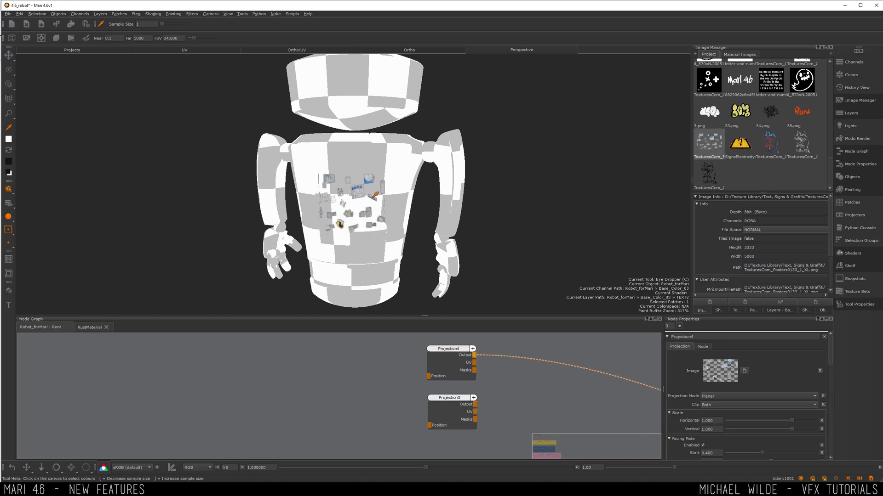
pyautogui.keyDown('alt'); pyautogui.moveTo(432, 179); pyautogui.dragTo(417, 185); pyautogui.keyUp('alt')
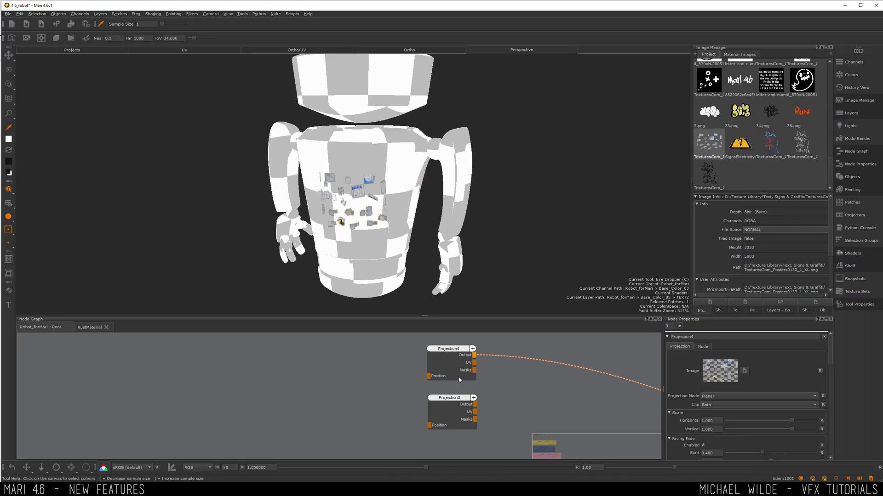
# Connect Projection3's Output back to the viewer and inspect the warning sign on the torso up close
pyautogui.click(451, 399)
pyautogui.press('1')
pyautogui.click(469, 403)
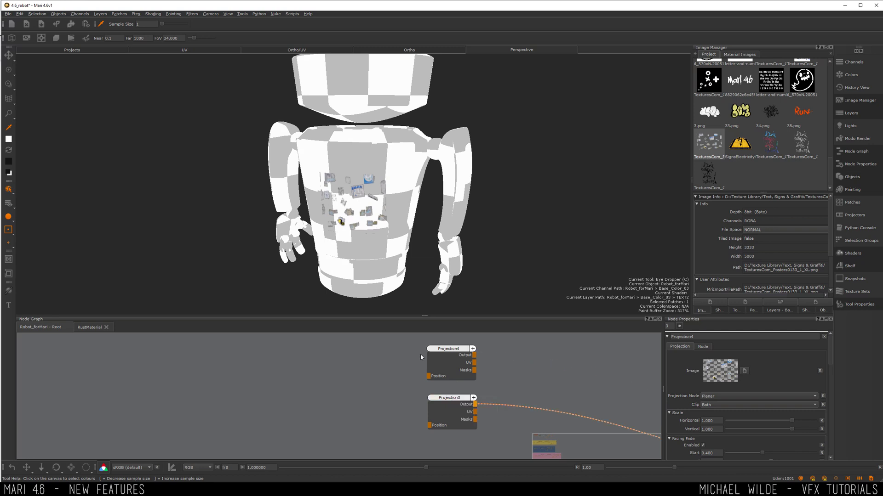
pyautogui.click(371, 190)
pyautogui.keyDown('alt'); pyautogui.moveTo(339, 166); pyautogui.dragTo(317, 198, button='right'); pyautogui.keyUp('alt')
pyautogui.keyDown('alt'); pyautogui.moveTo(317, 197); pyautogui.dragTo(331, 207); pyautogui.keyUp('alt')
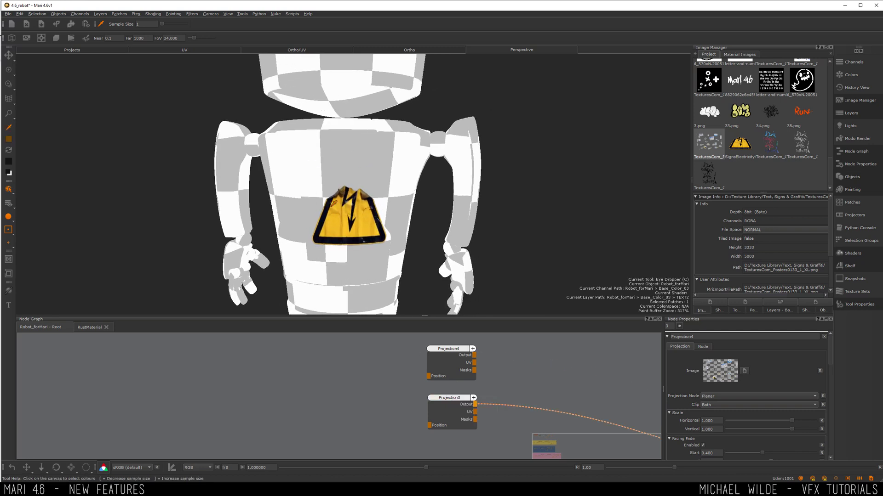
pyautogui.scroll(5, 345, 189)
pyautogui.scroll(-3, 347, 213)
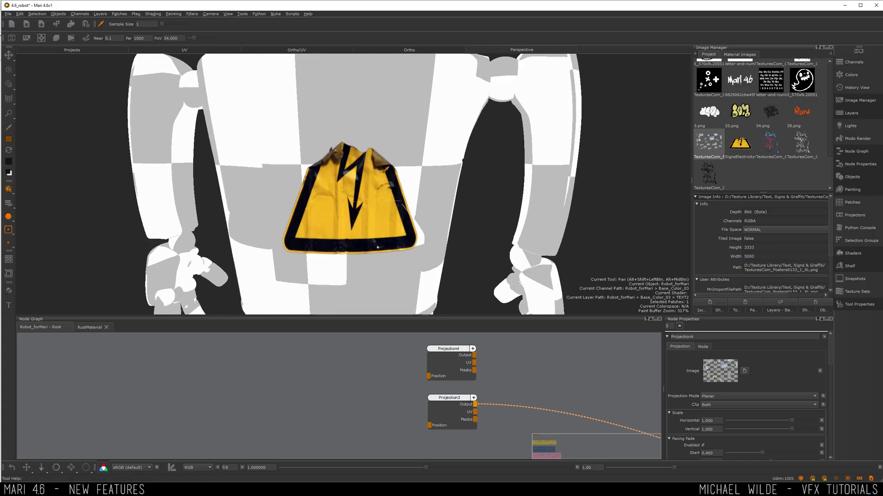